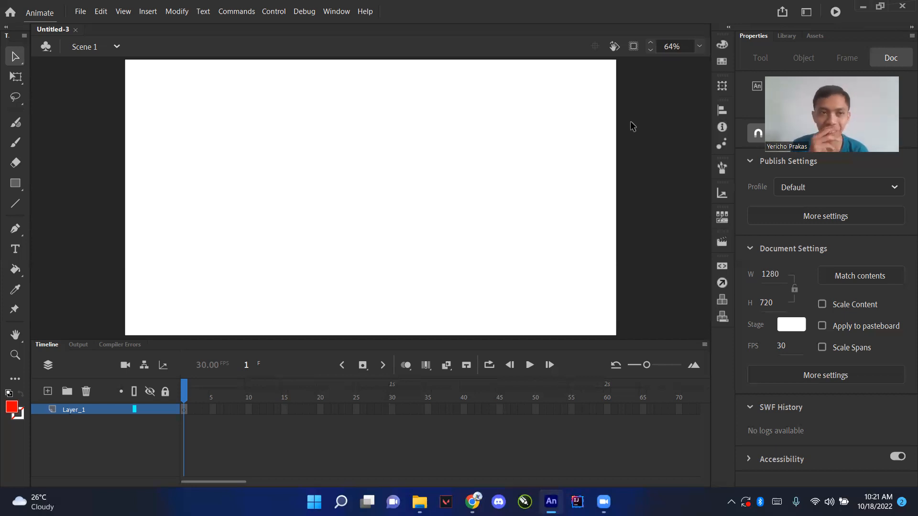
# Add a black static text title "Soal 1" in 40 pt Arial Bold, centred near the top of the stage.
pyautogui.click(16, 246)
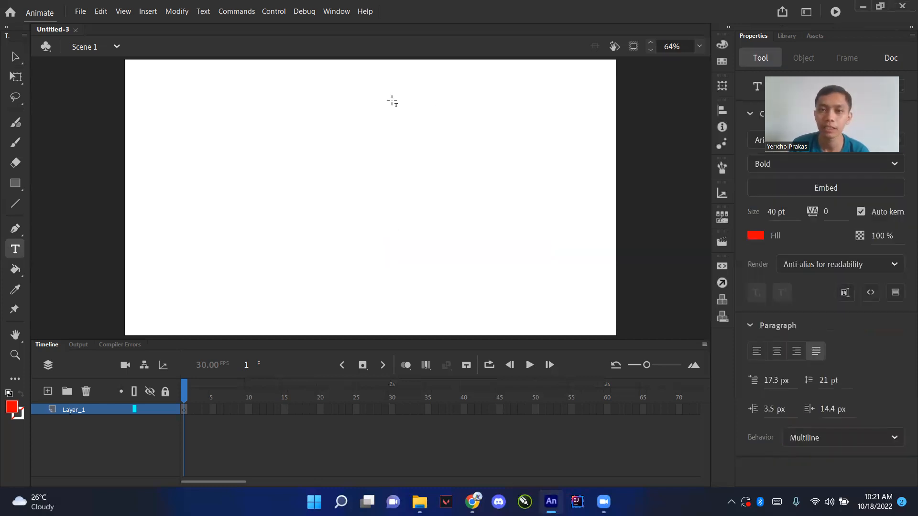
pyautogui.click(756, 235)
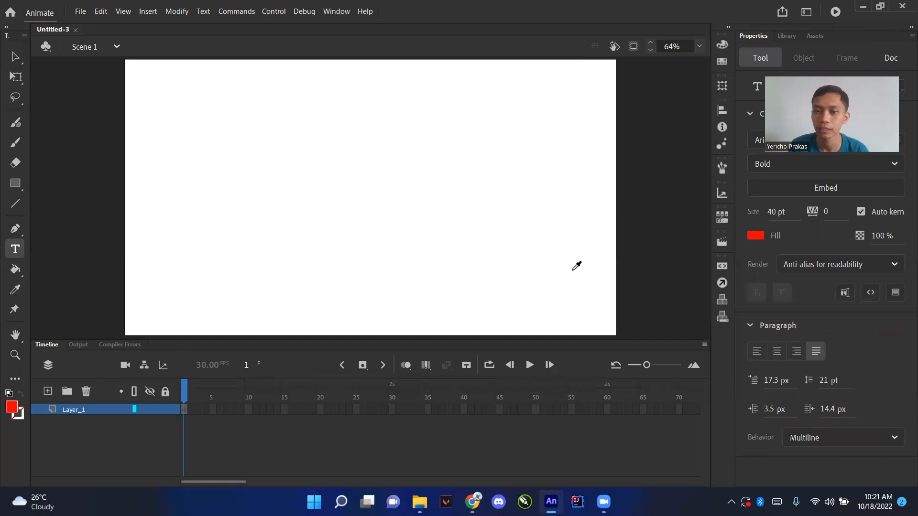
pyautogui.click(575, 266)
pyautogui.click(348, 96)
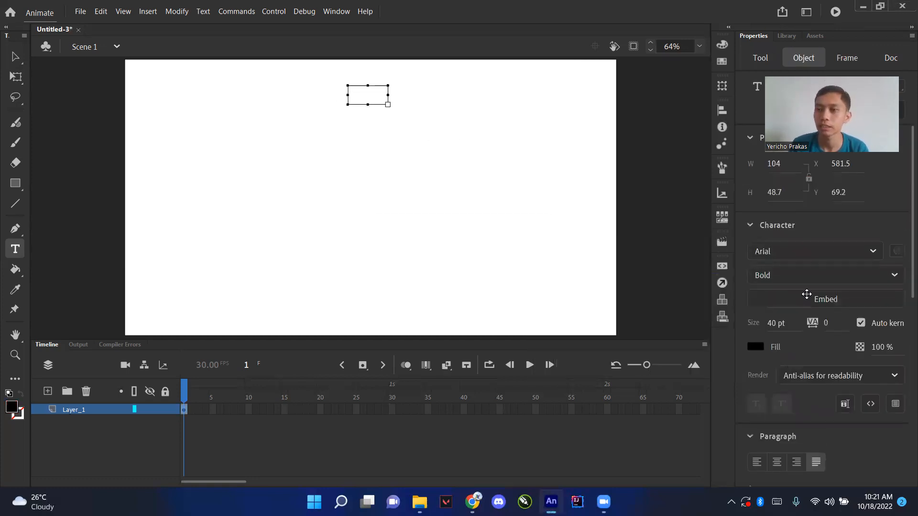
pyautogui.click(826, 86)
pyautogui.click(809, 106)
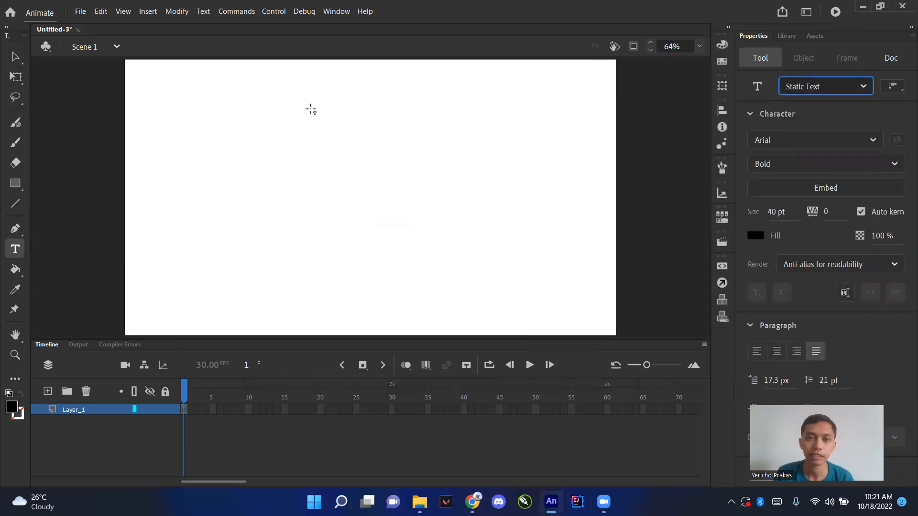
pyautogui.click(366, 94)
pyautogui.write('Soal 1')
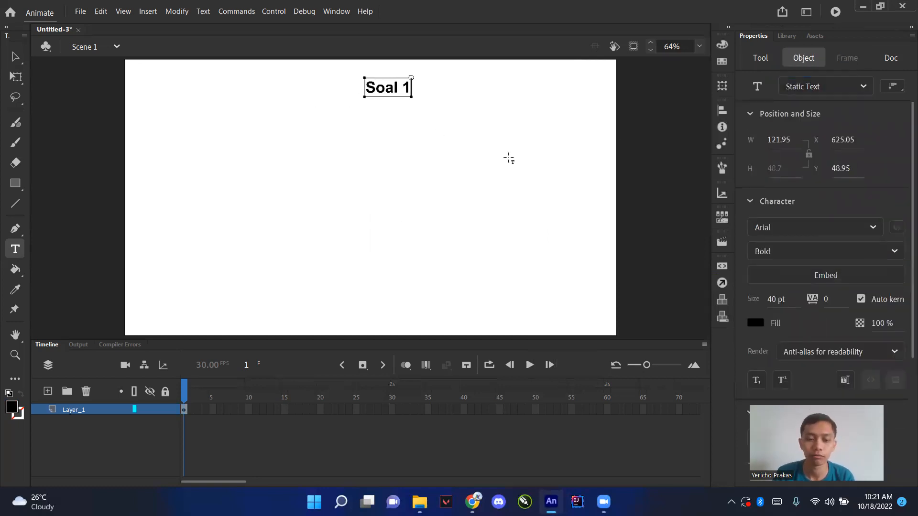
pyautogui.press('Escape')
pyautogui.moveTo(400, 91); pyautogui.dragTo(375, 91)
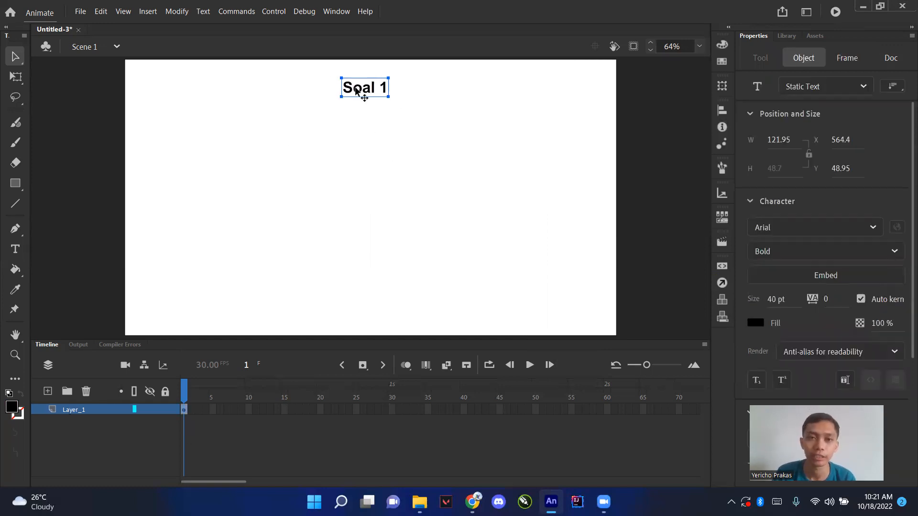
# Duplicate the title below itself, change the copy to the centre-aligned question "1 + 1 = ...." and centre it under the title.
pyautogui.keyDown('alt'); pyautogui.moveTo(369, 94); pyautogui.dragTo(360, 144); pyautogui.keyUp('alt')
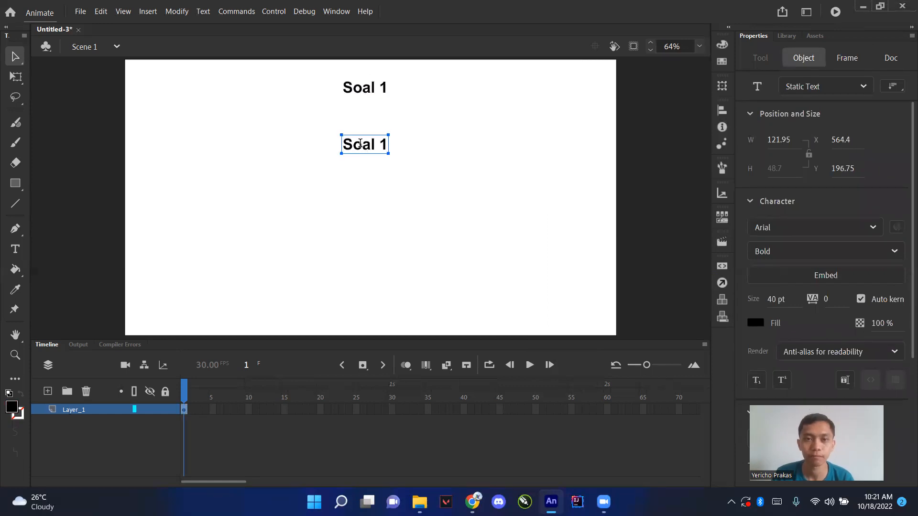
pyautogui.doubleClick(360, 143)
pyautogui.write('1')
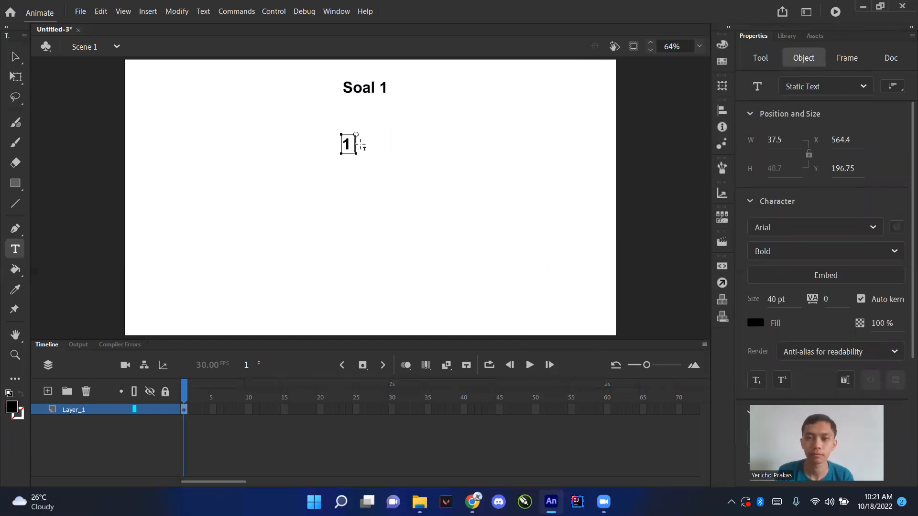
pyautogui.scroll(-3, 800, 325)
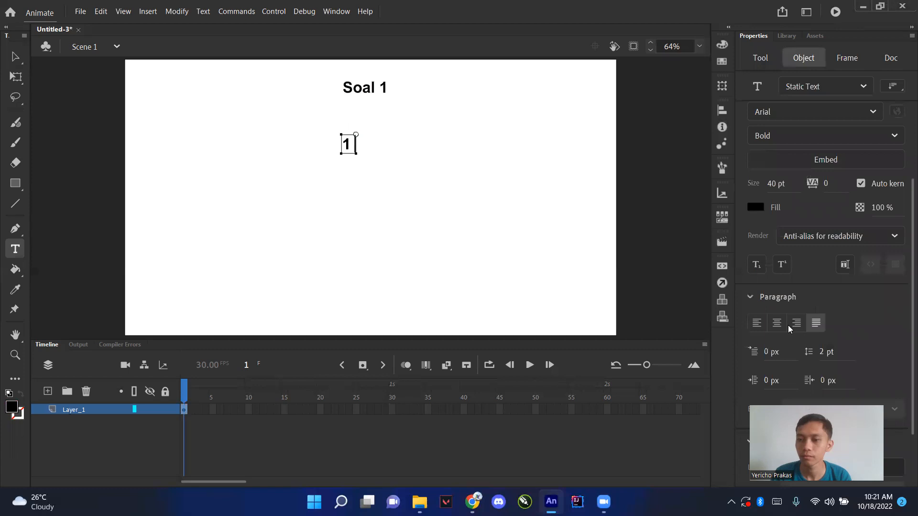
pyautogui.write('+')
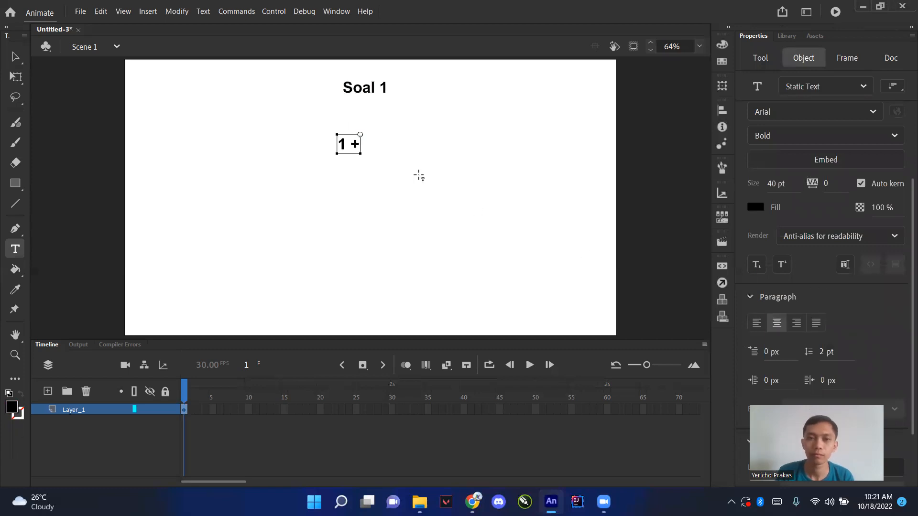
pyautogui.write(' 1 = ....')
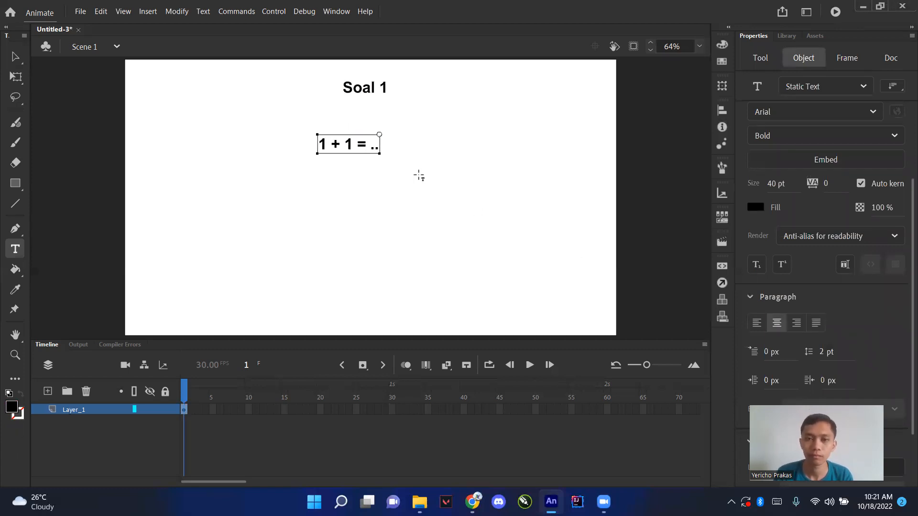
pyautogui.click(419, 175)
pyautogui.press('v')
pyautogui.moveTo(337, 145); pyautogui.dragTo(354, 145)
pyautogui.click(285, 191)
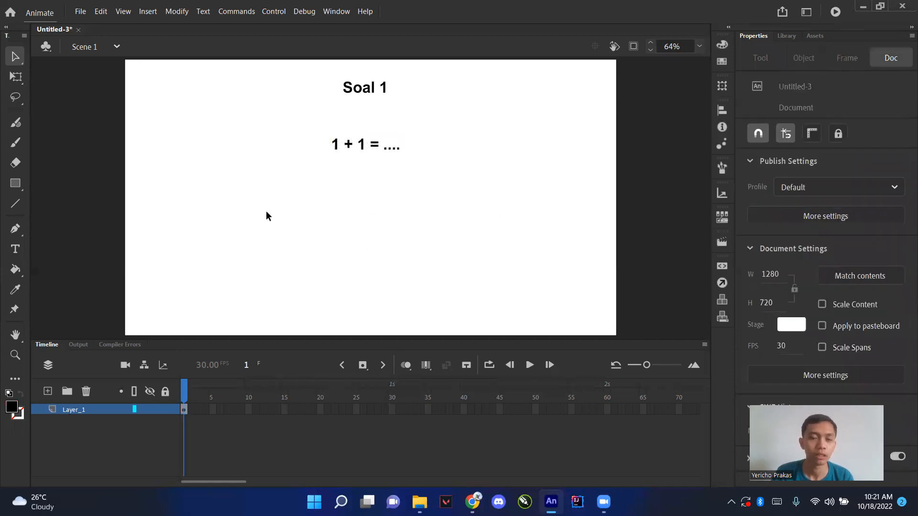
# Draw a rectangle without stroke, about 247 by 95 px and filled with #00CCFF, below and to the left of the question.
pyautogui.click(16, 183)
pyautogui.click(755, 169)
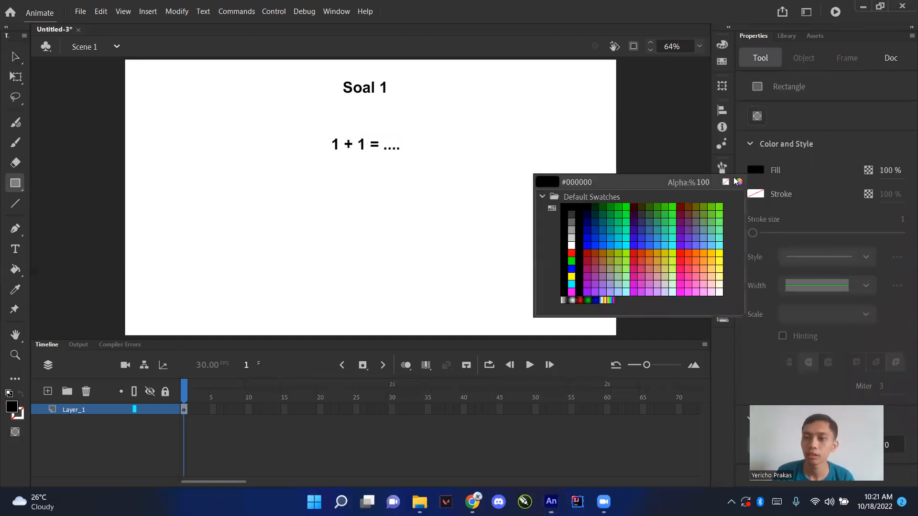
pyautogui.click(620, 242)
pyautogui.moveTo(185, 196); pyautogui.dragTo(280, 233)
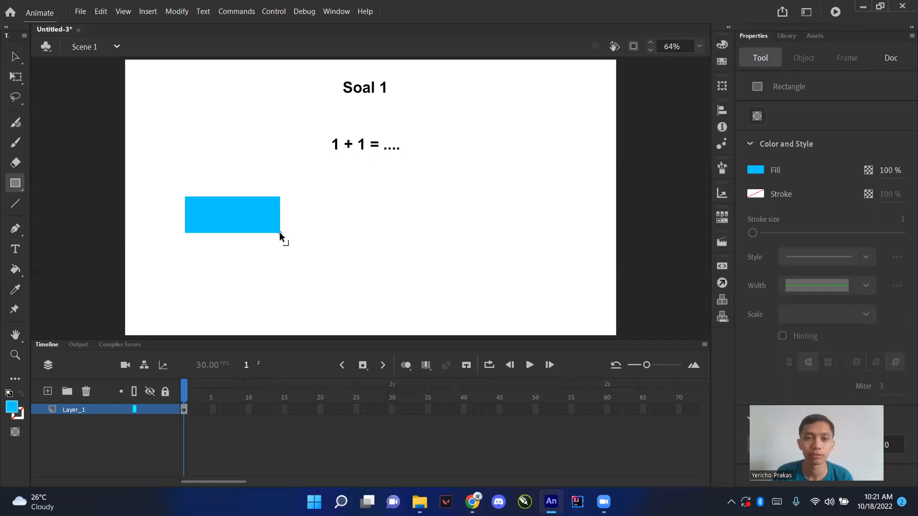
# Duplicate the blue rectangle to its right and space the two evenly side by side under the question.
pyautogui.press('v')
pyautogui.click(255, 221)
pyautogui.moveTo(400, 234); pyautogui.dragTo(442, 236)
pyautogui.moveTo(221, 214); pyautogui.dragTo(274, 219)
pyautogui.click(378, 274)
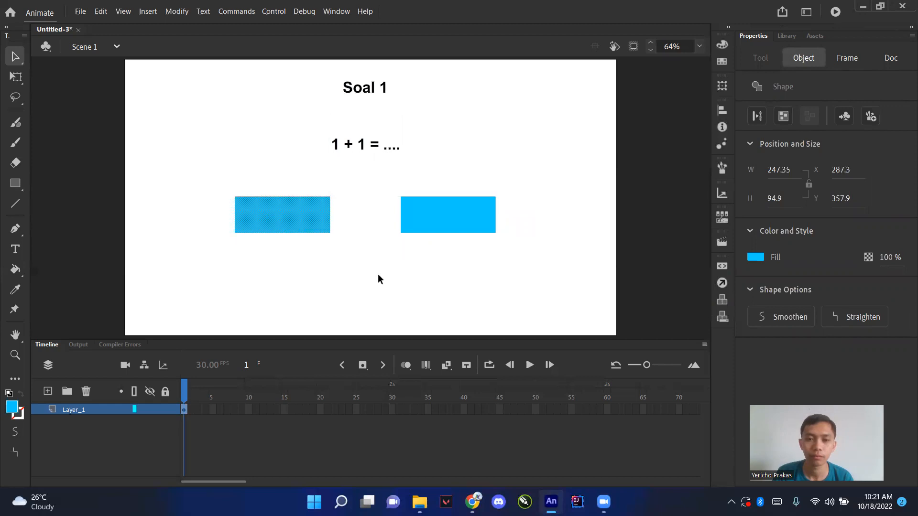
# Add a black text label reading "a. 2" below the two rectangles.
pyautogui.click(16, 250)
pyautogui.click(755, 236)
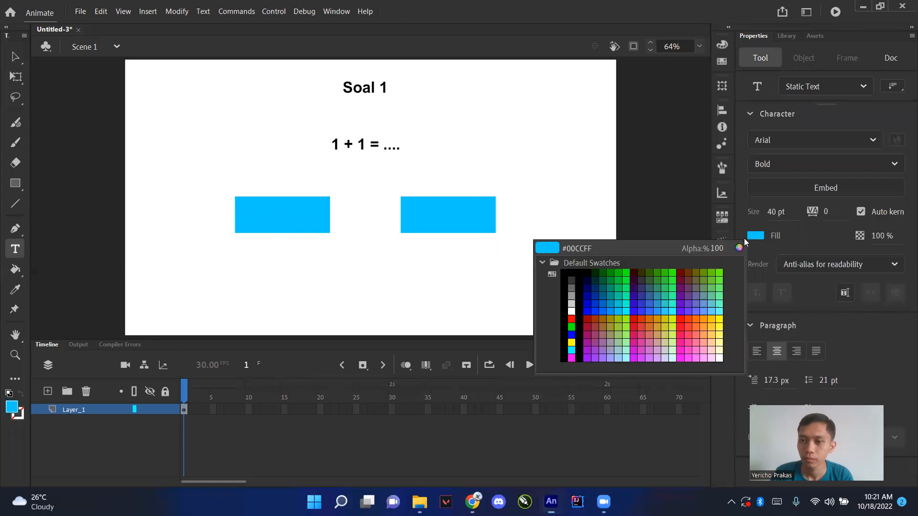
pyautogui.click(579, 273)
pyautogui.click(365, 266)
pyautogui.write('2')
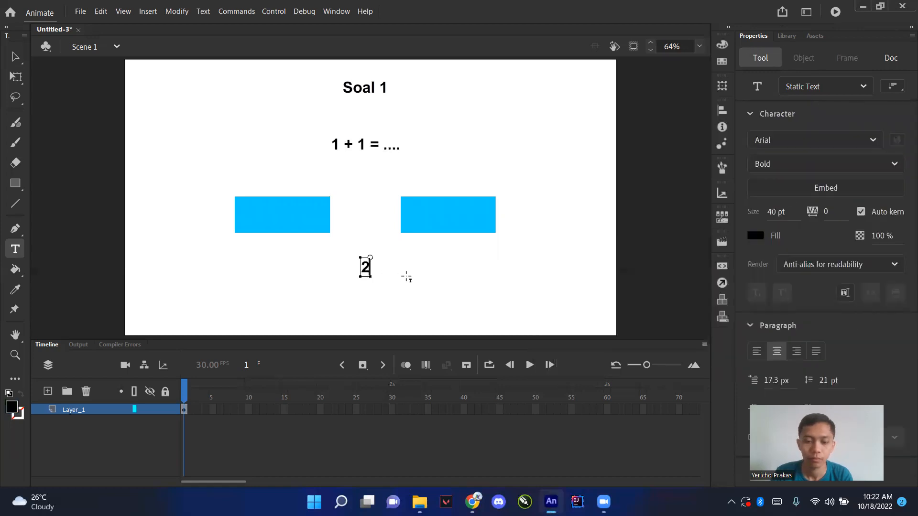
pyautogui.click(407, 277)
pyautogui.click(365, 268)
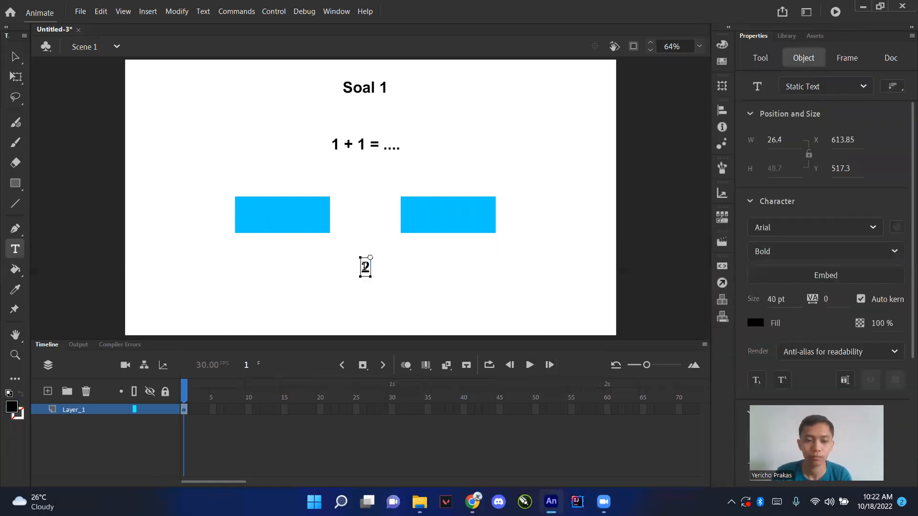
pyautogui.write('a')
pyautogui.click(410, 281)
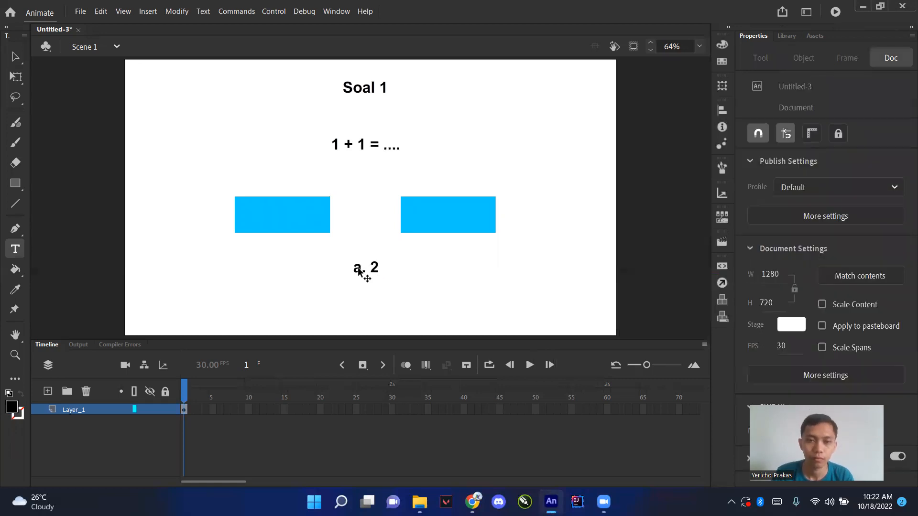
# Place the "a. 2" label on the left rectangle and put a copy changed to "b. 3" on the right one.
pyautogui.press('v')
pyautogui.moveTo(296, 220); pyautogui.dragTo(444, 228)
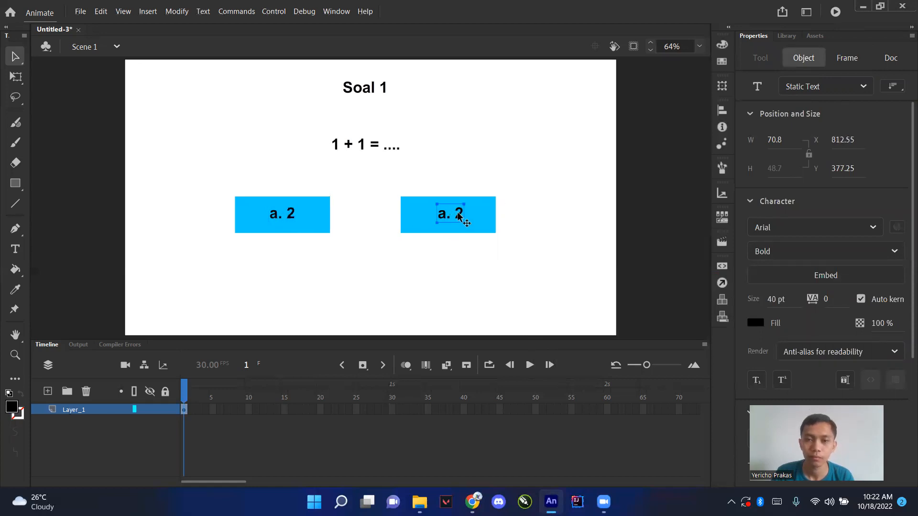
pyautogui.doubleClick(458, 214)
pyautogui.write('3')
pyautogui.press('Escape')
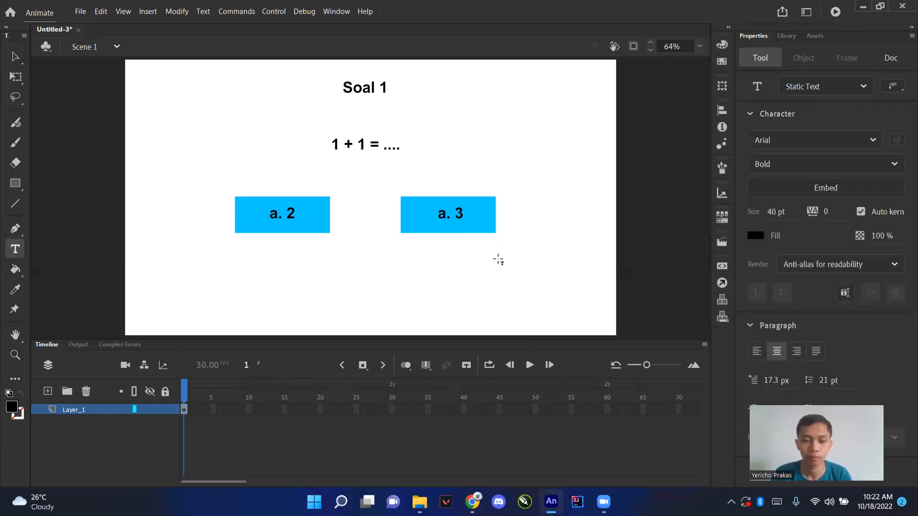
pyautogui.press('v')
pyautogui.doubleClick(444, 218)
pyautogui.write('b')
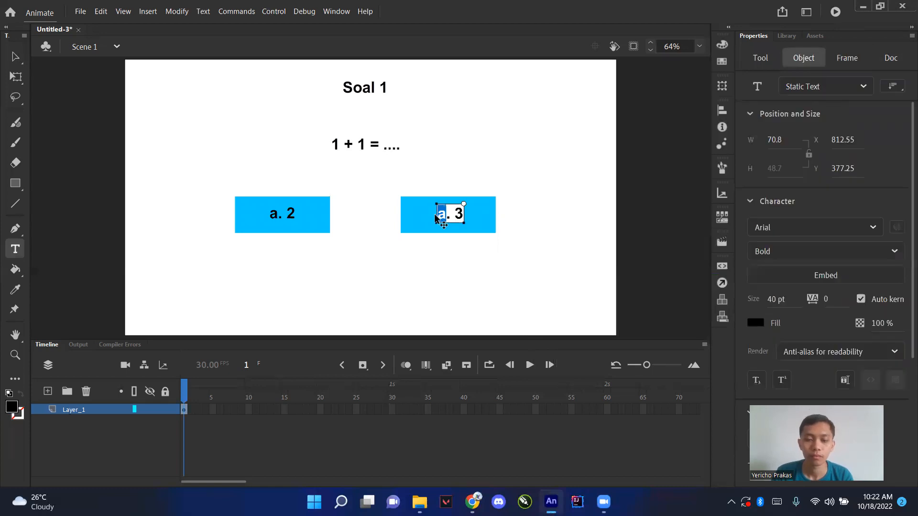
pyautogui.press('Escape')
pyautogui.press('v')
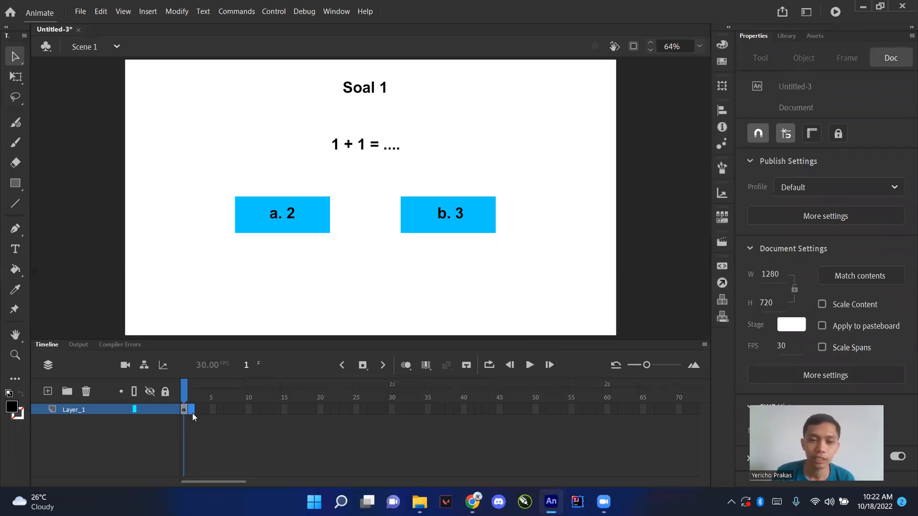
# Insert a keyframe at frame 2 of Layer_1 and change its title to "Soal 2".
pyautogui.rightClick(192, 414)
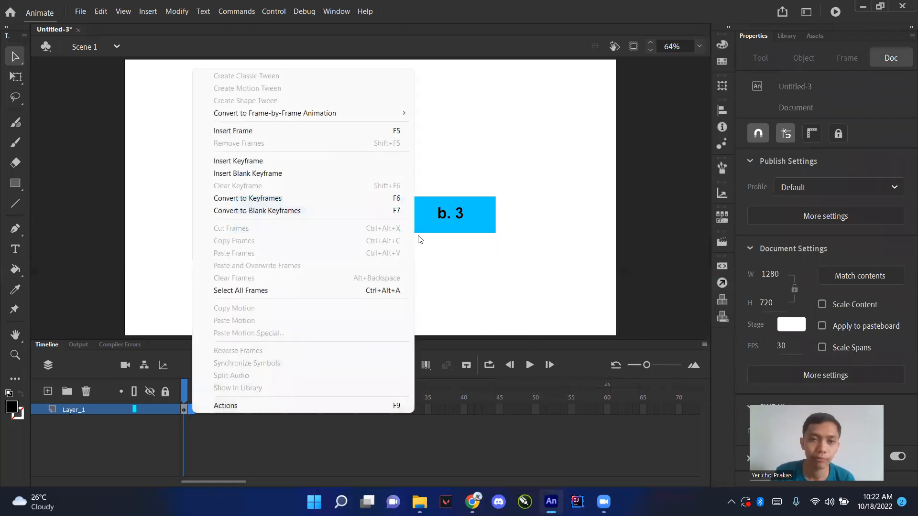
pyautogui.click(321, 165)
pyautogui.click(405, 194)
pyautogui.doubleClick(384, 88)
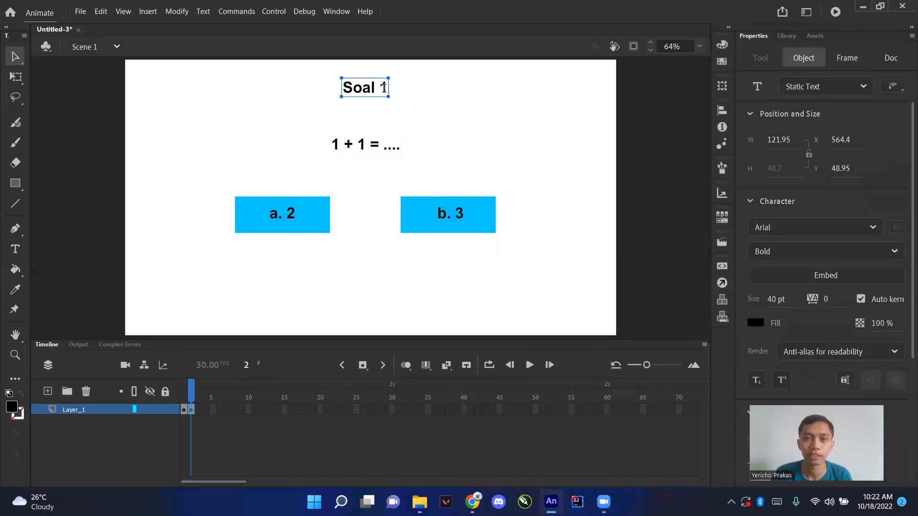
pyautogui.press('BackSpace')
pyautogui.write('2')
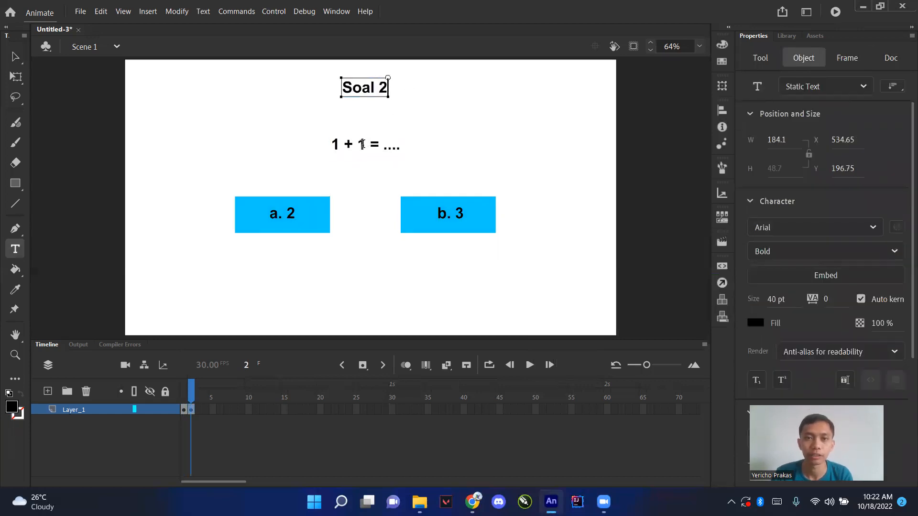
# Change the question on frame 2 to "1 + 2 = ...." and its first answer to "a. 4".
pyautogui.doubleClick(362, 144)
pyautogui.write('2')
pyautogui.press('Escape')
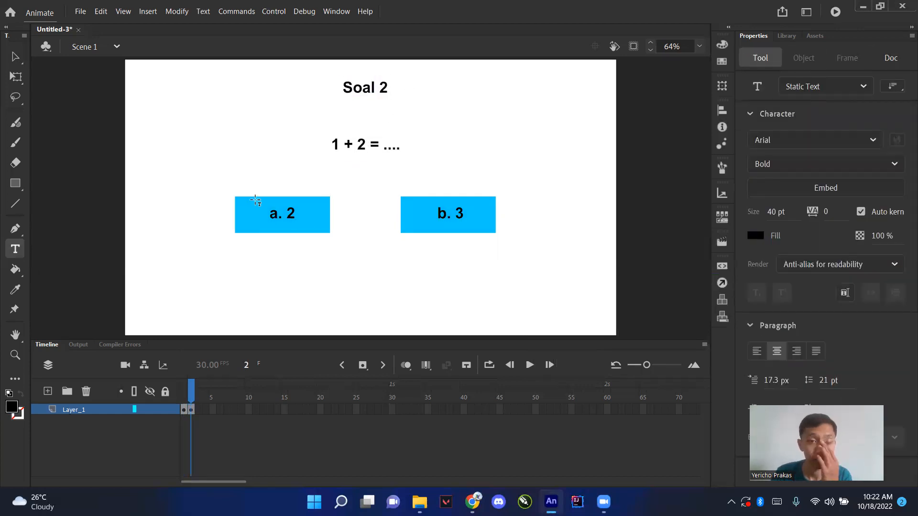
pyautogui.doubleClick(291, 213)
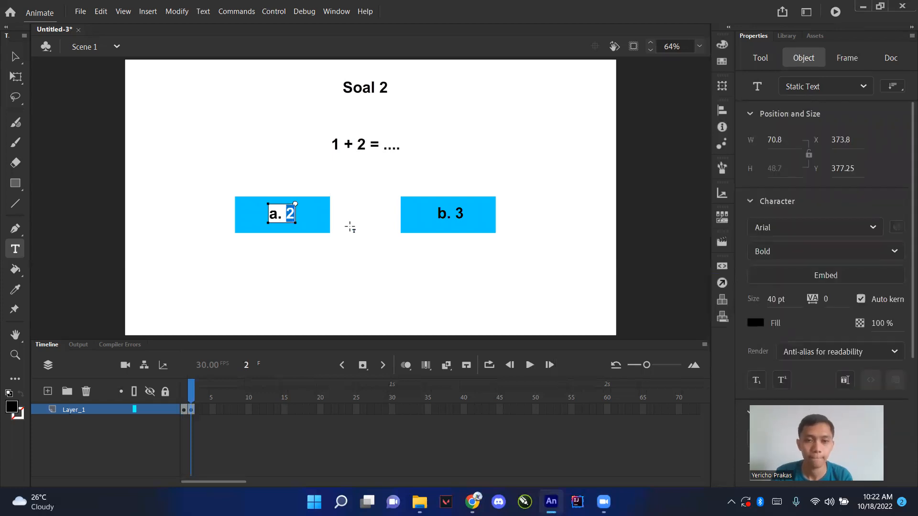
pyautogui.write('4')
pyautogui.press('Escape')
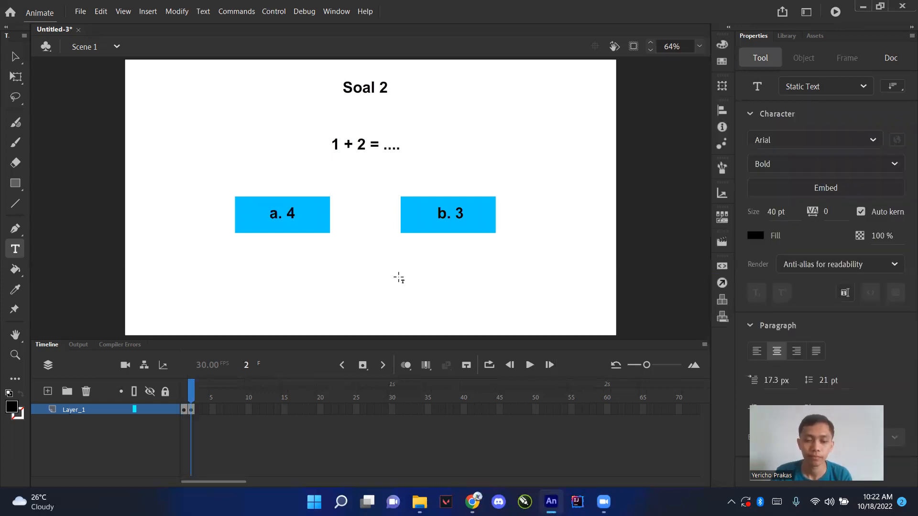
pyautogui.press('v')
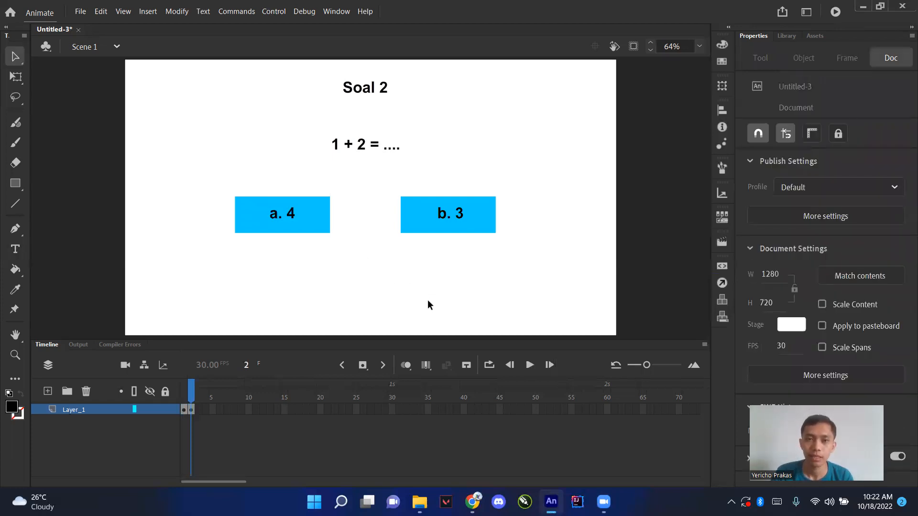
# Insert a blank keyframe at frame 3 and add the text heading "Hasil" near the top centre of the stage.
pyautogui.rightClick(199, 409)
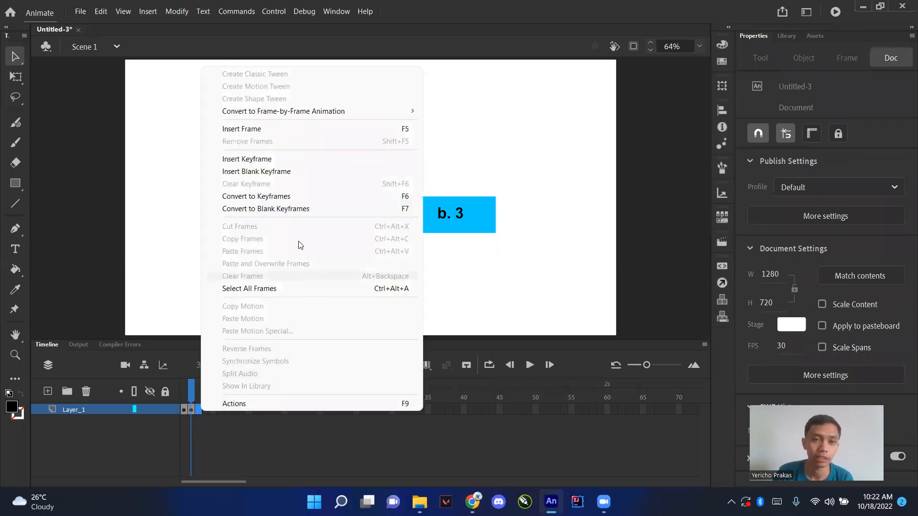
pyautogui.click(293, 171)
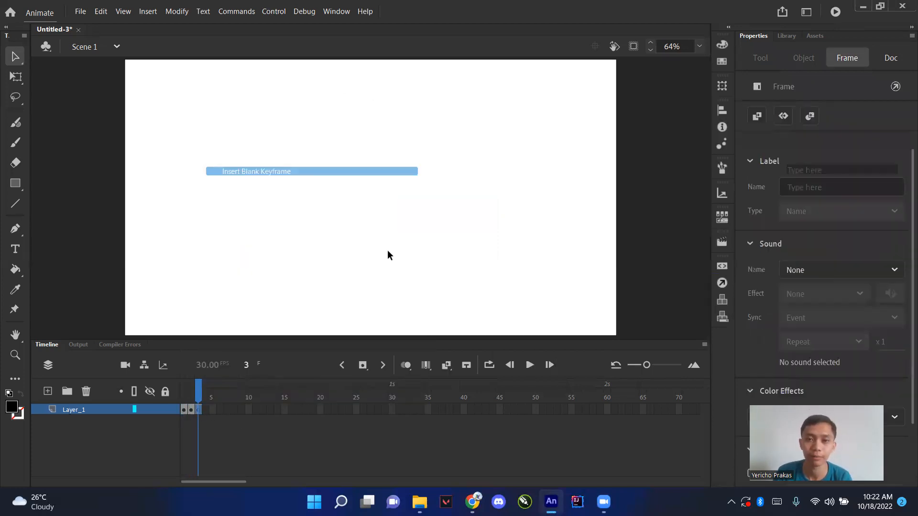
pyautogui.click(435, 256)
pyautogui.click(14, 250)
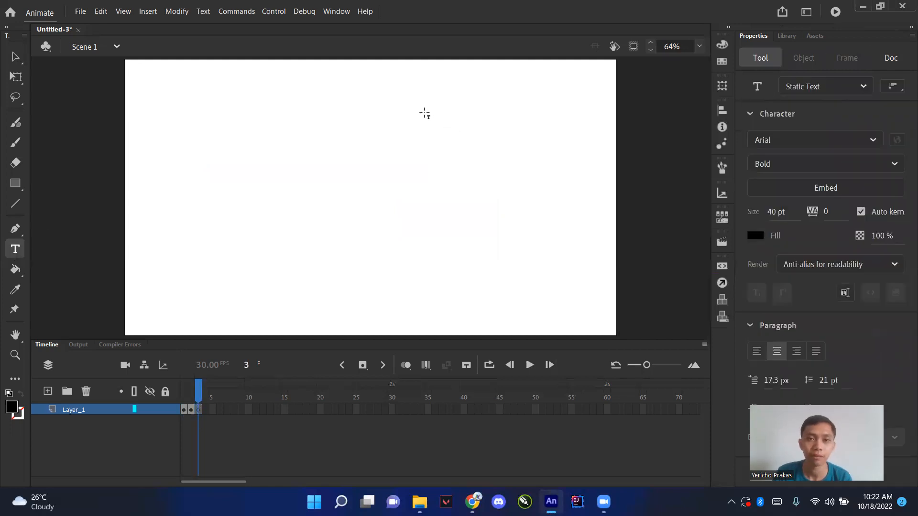
pyautogui.click(364, 108)
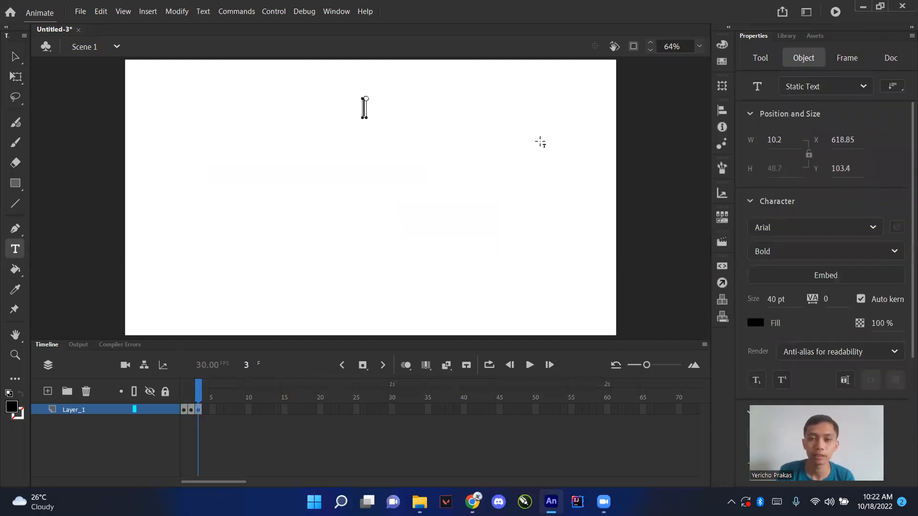
pyautogui.write('Hasil')
pyautogui.press('Escape')
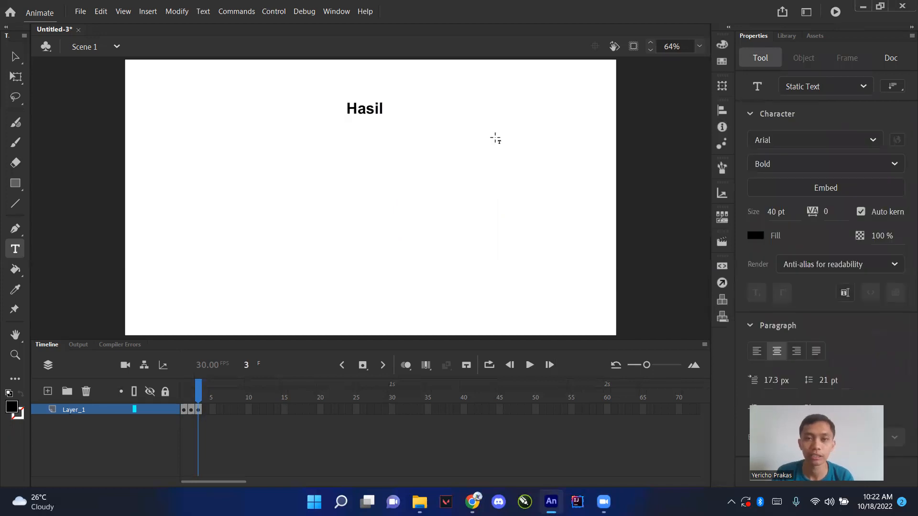
pyautogui.press('v')
pyautogui.moveTo(372, 103); pyautogui.dragTo(385, 85)
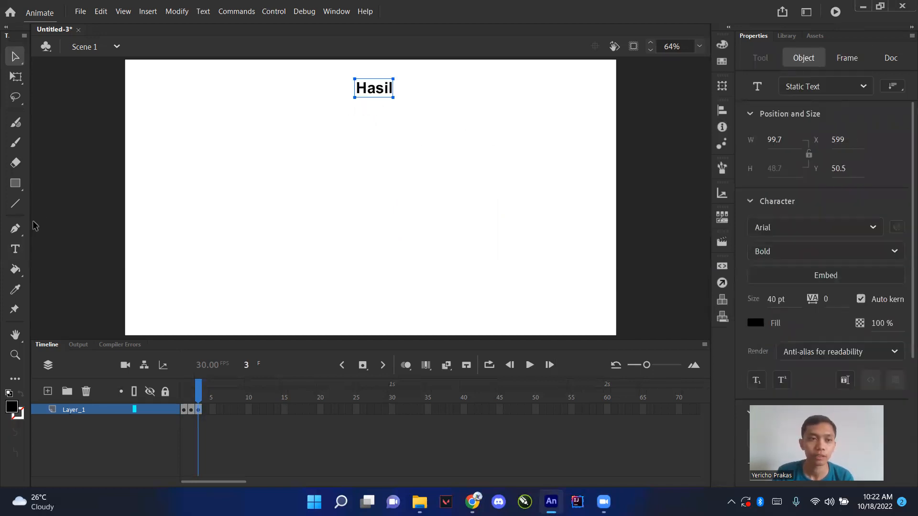
pyautogui.click(15, 249)
pyautogui.click(838, 88)
pyautogui.click(832, 124)
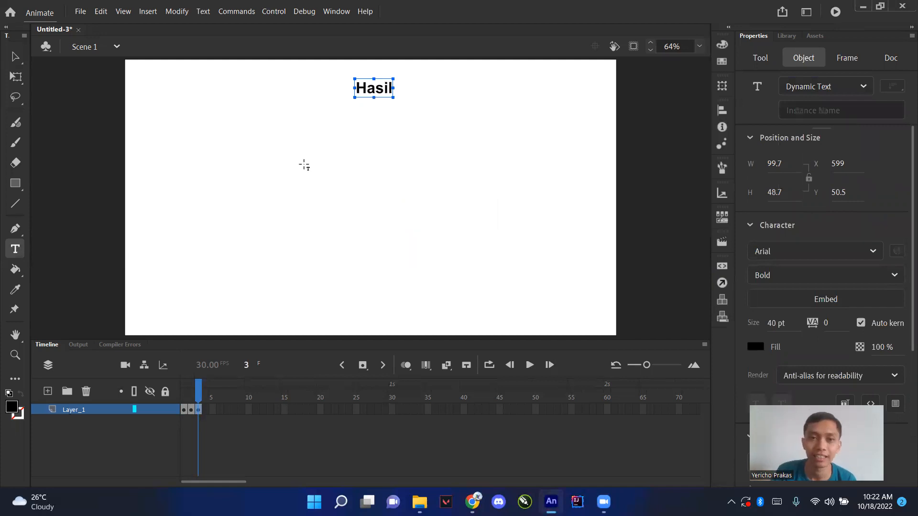
pyautogui.click(776, 327)
pyautogui.write('1')
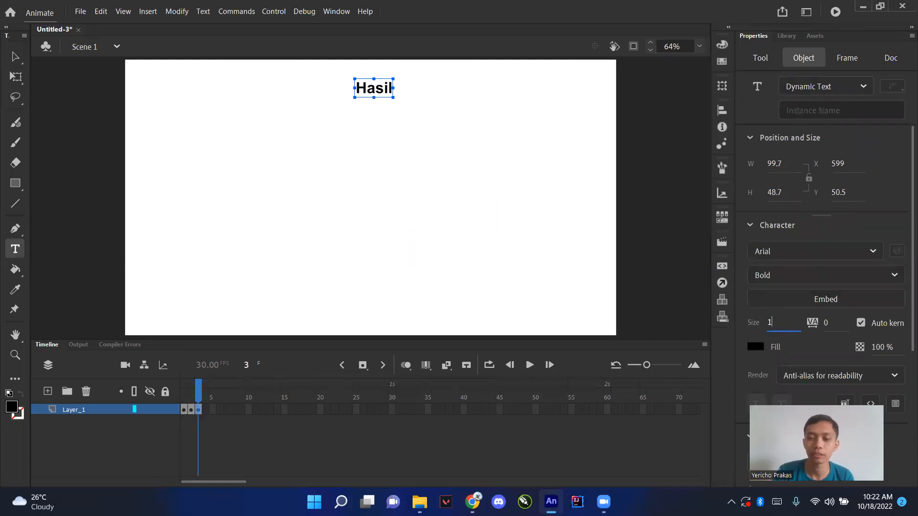
pyautogui.write('00')
pyautogui.press('Return')
pyautogui.hotkey('ctrl', 'z')
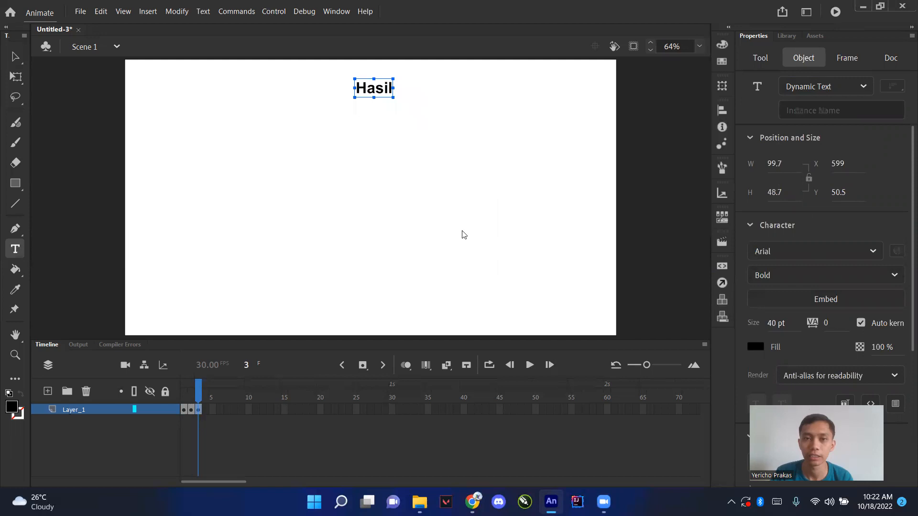
pyautogui.click(465, 234)
pyautogui.click(778, 212)
pyautogui.write('100')
pyautogui.press('Return')
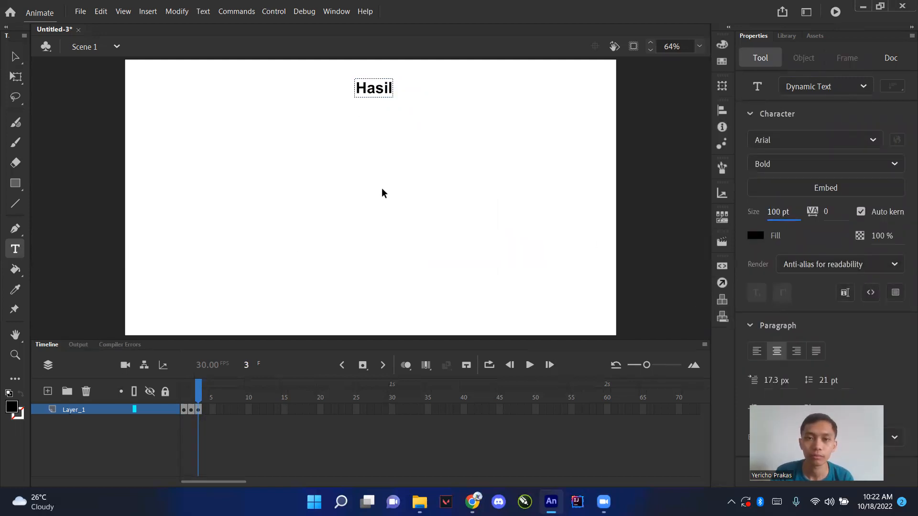
pyautogui.hotkey('ctrl', 'z')
pyautogui.hotkey('ctrl', 'z')
pyautogui.hotkey('ctrl', 'z')
pyautogui.click(427, 179)
# Move the "Hasil" heading up so it is centred near the top edge of the stage.
pyautogui.press('v')
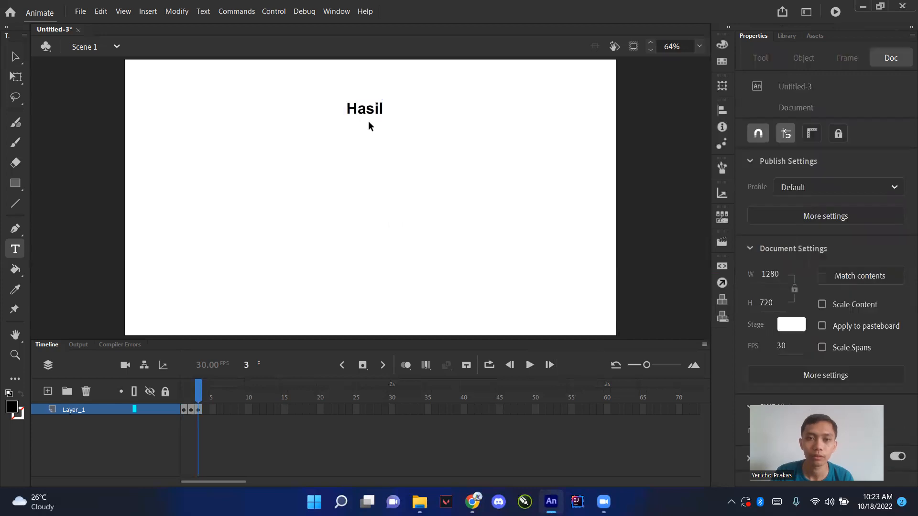
pyautogui.click(377, 99)
pyautogui.moveTo(373, 113); pyautogui.dragTo(380, 94)
pyautogui.click(375, 170)
# Add an empty Dynamic Text box at 100 pt, about 309 by 116 px, below the "Hasil" heading.
pyautogui.press('t')
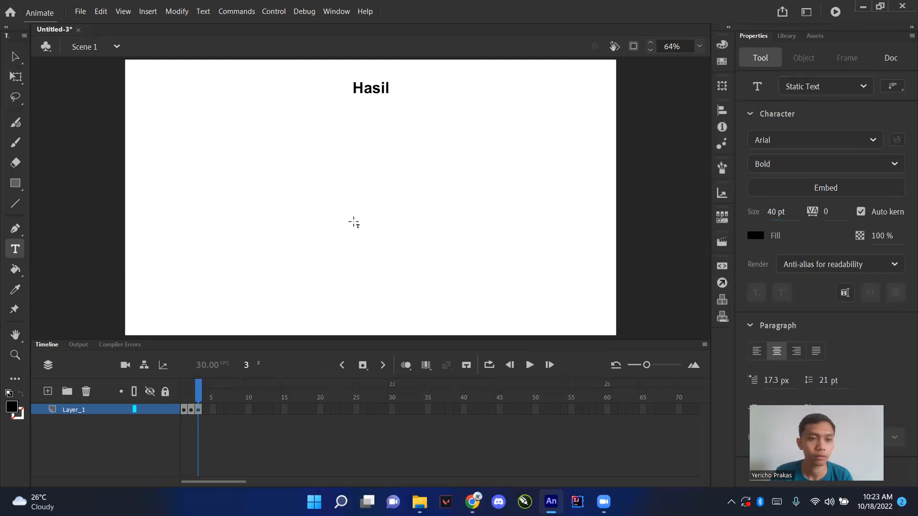
pyautogui.click(831, 87)
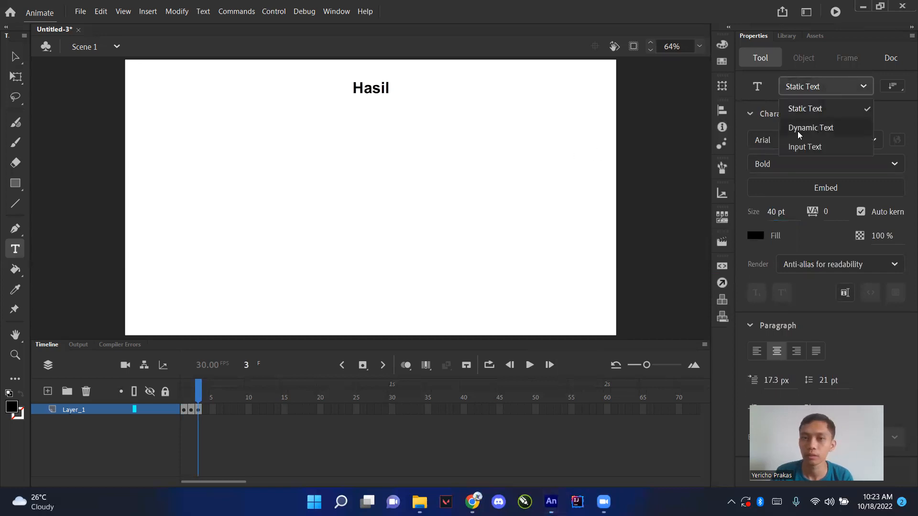
pyautogui.click(819, 128)
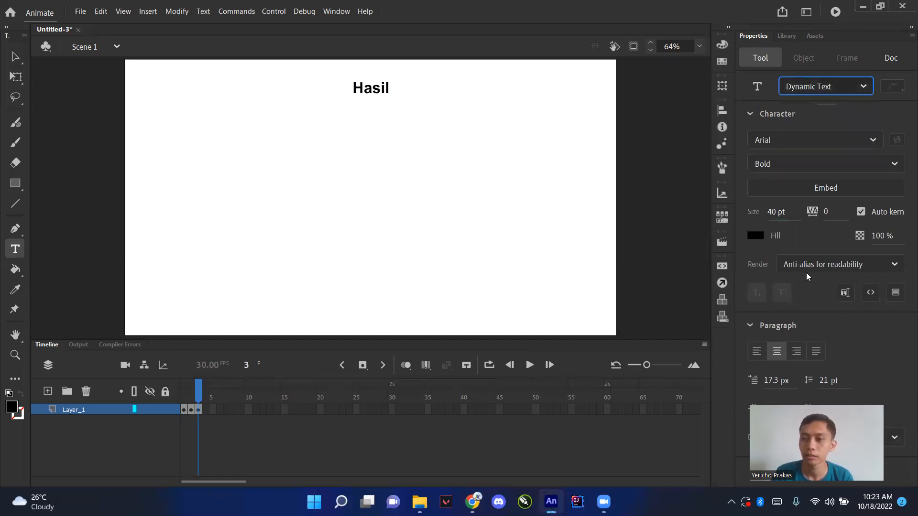
pyautogui.click(774, 216)
pyautogui.write('100')
pyautogui.press('Return')
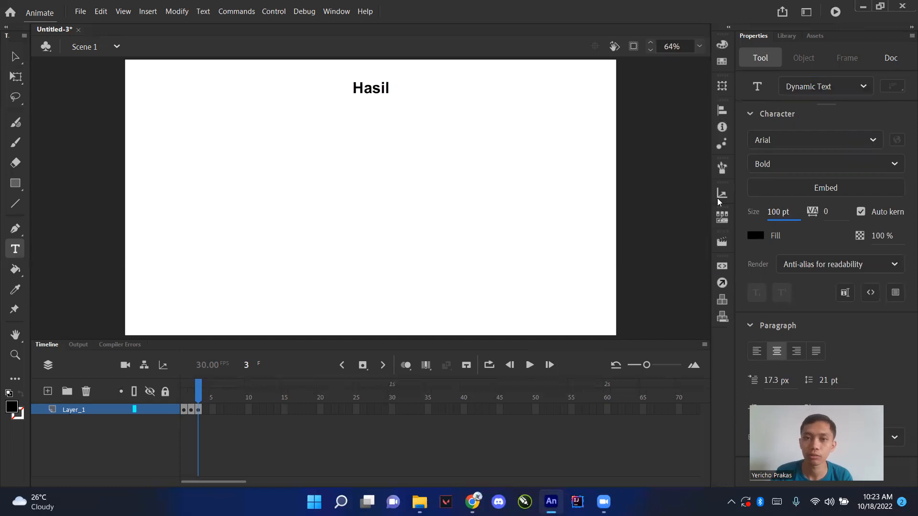
pyautogui.moveTo(322, 156); pyautogui.dragTo(440, 194)
pyautogui.click(475, 216)
# Centre the empty dynamic text box horizontally on the stage.
pyautogui.press('v')
pyautogui.click(414, 192)
pyautogui.click(722, 110)
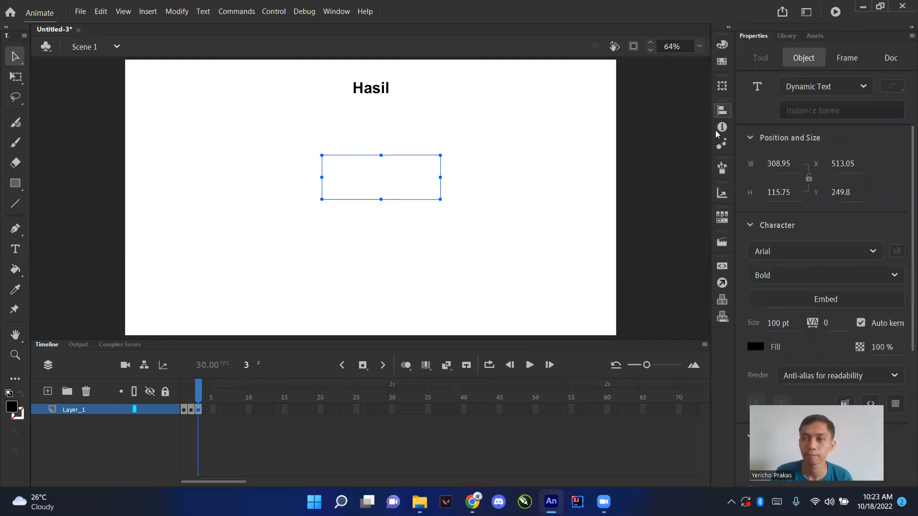
pyautogui.click(615, 132)
# Give the dynamic text box the instance name "hasil".
pyautogui.click(366, 167)
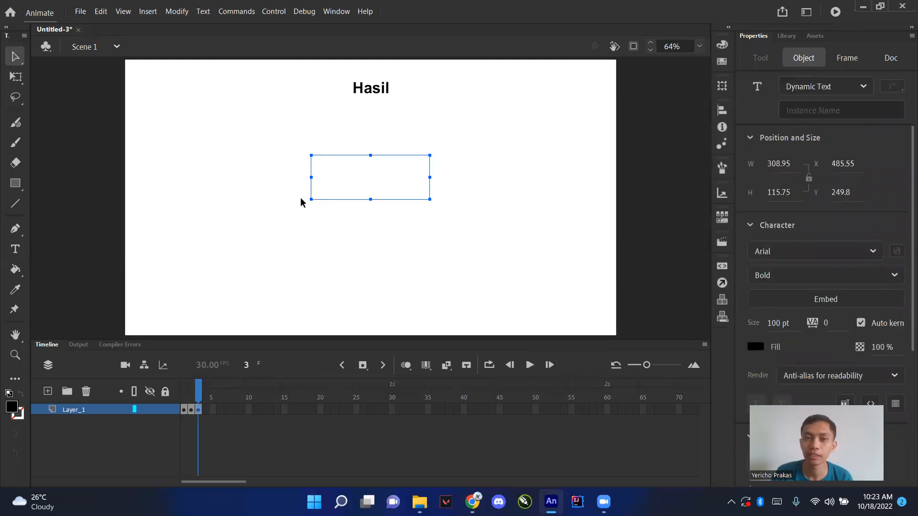
pyautogui.click(830, 114)
pyautogui.write('hasil')
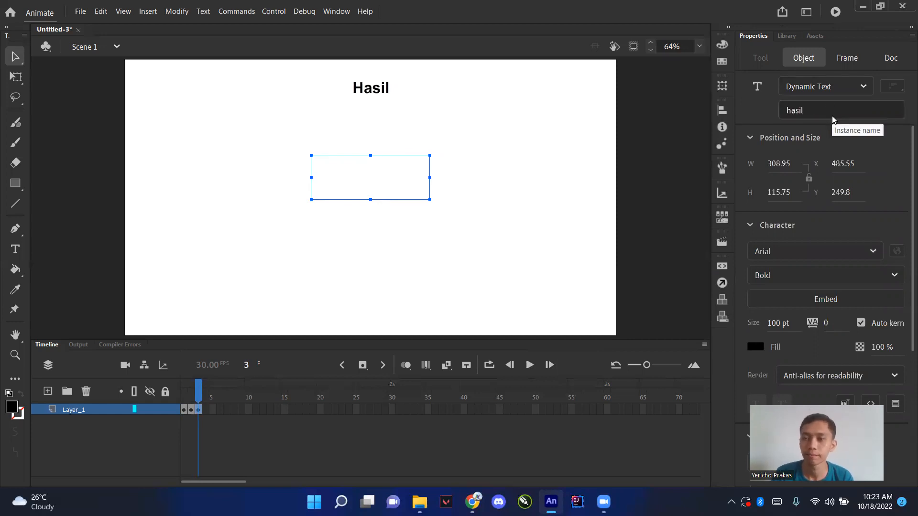
pyautogui.click(605, 204)
pyautogui.click(373, 176)
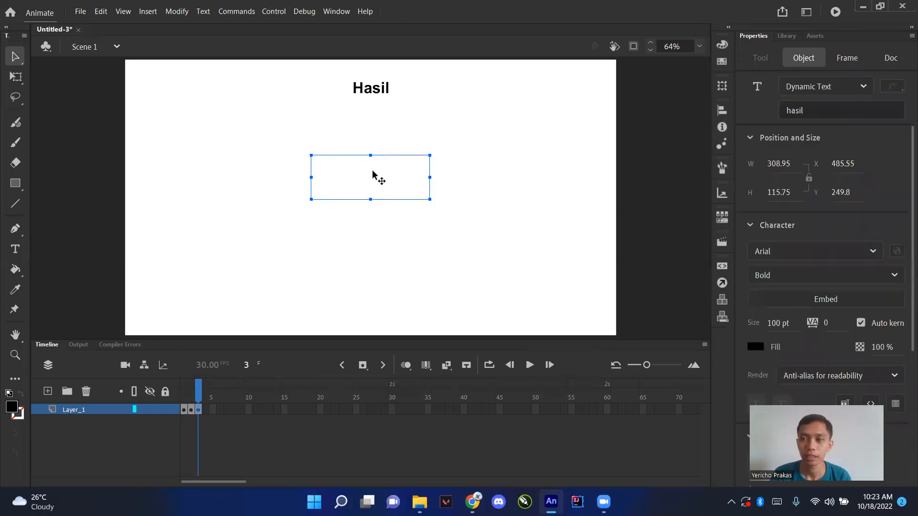
# On frame 1, duplicate the blue rectangle behind "a. 2" and place the copy to the right of the question.
pyautogui.click(185, 399)
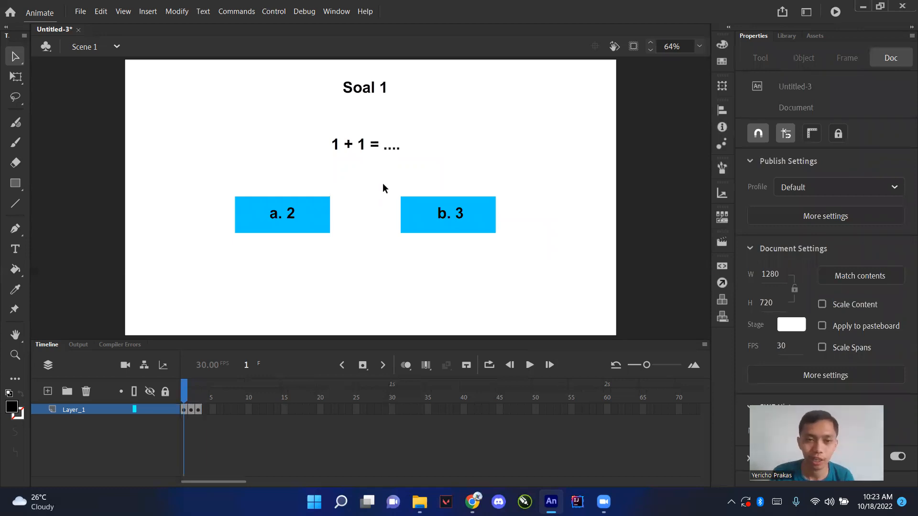
pyautogui.click(322, 221)
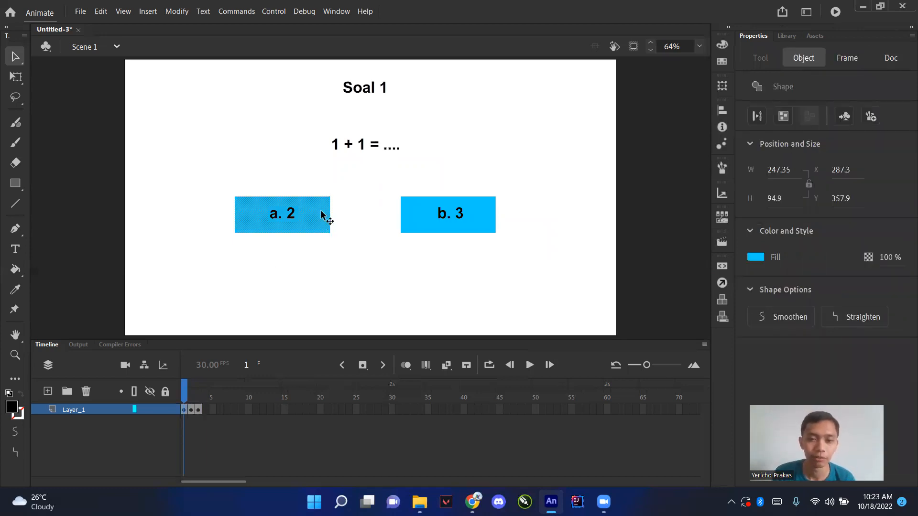
pyautogui.hotkey('ctrl', 'c')
pyautogui.hotkey('ctrl', 'v')
pyautogui.moveTo(365, 205); pyautogui.dragTo(521, 156)
pyautogui.click(506, 114)
pyautogui.click(491, 145)
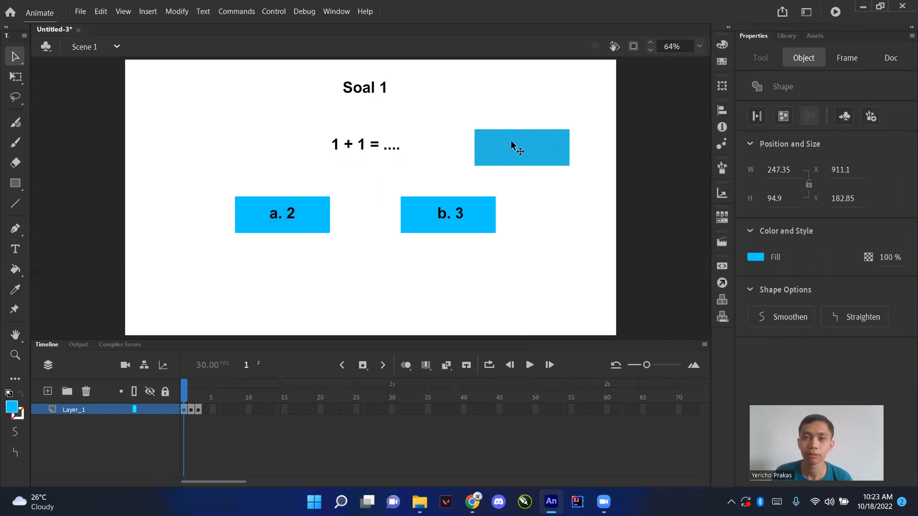
pyautogui.click(507, 111)
# Convert the copied blue rectangle to a Button symbol named "opsi_btn".
pyautogui.rightClick(519, 145)
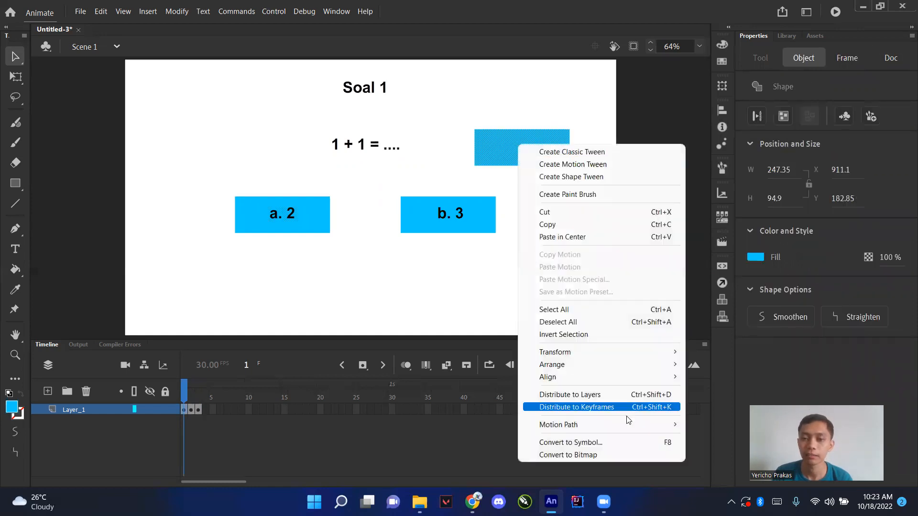
pyautogui.click(619, 443)
pyautogui.write('opsi_bt')
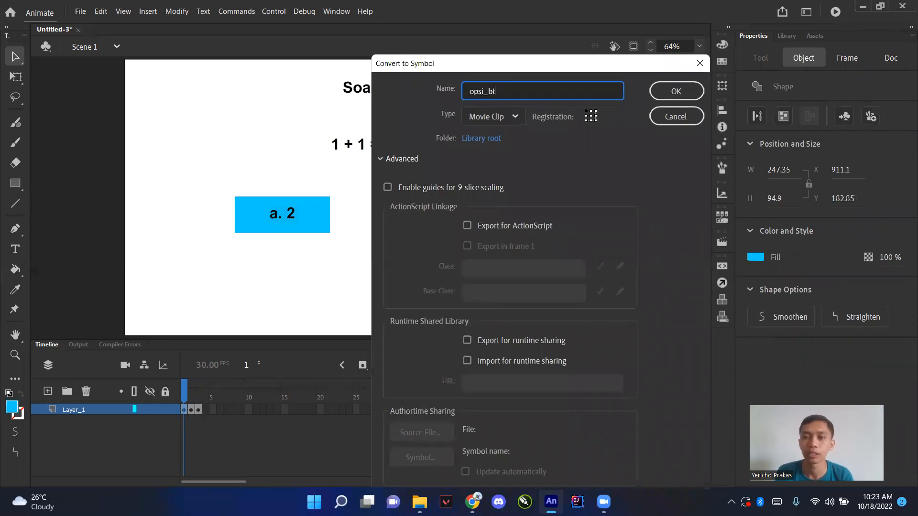
pyautogui.click(476, 119)
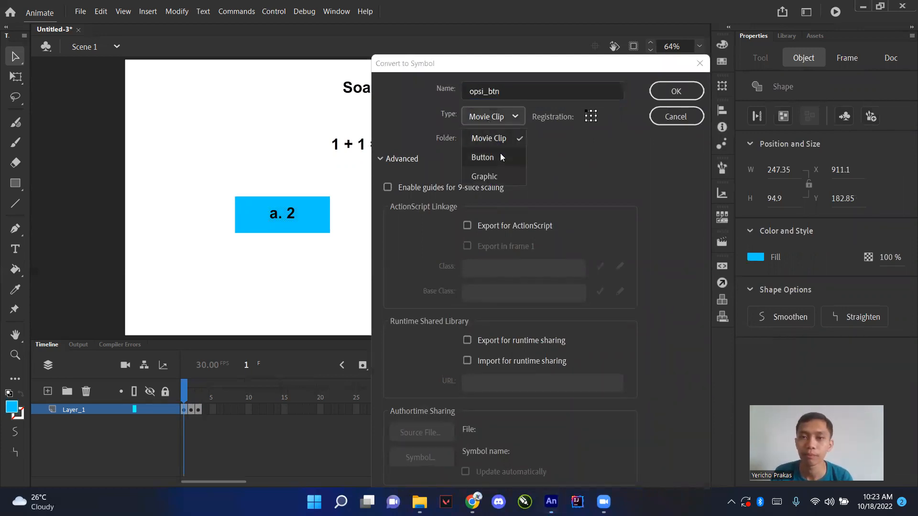
pyautogui.click(500, 153)
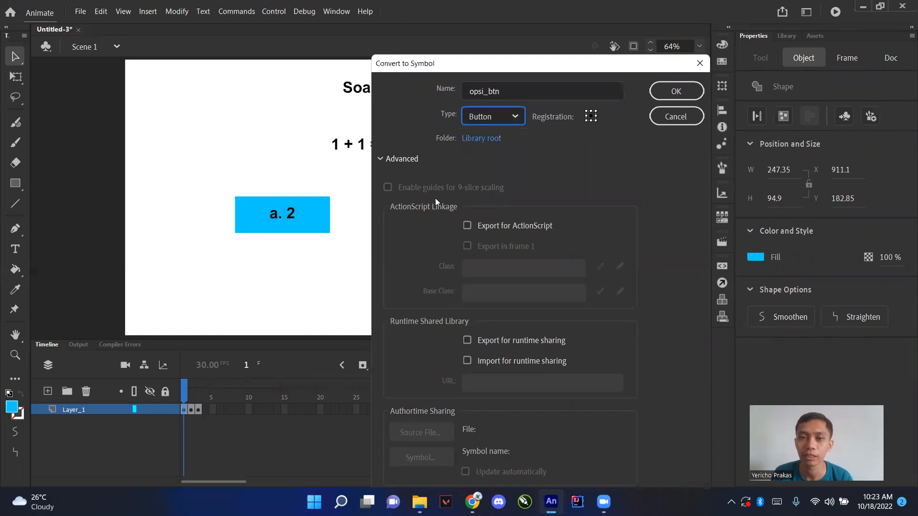
pyautogui.click(396, 160)
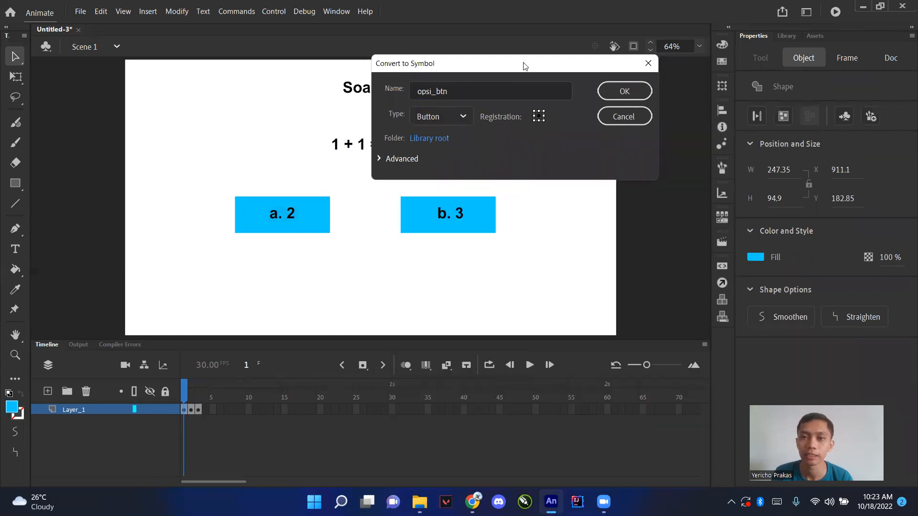
pyautogui.moveTo(524, 66); pyautogui.dragTo(523, 72)
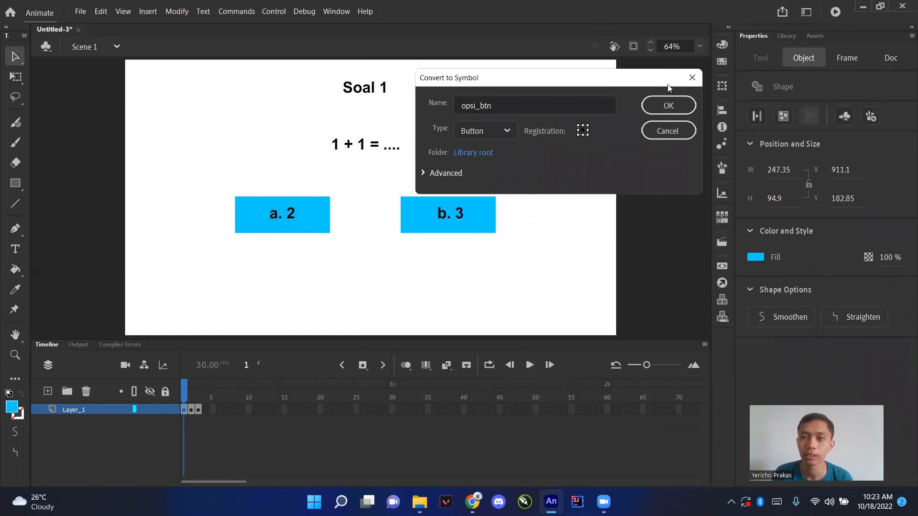
pyautogui.click(650, 106)
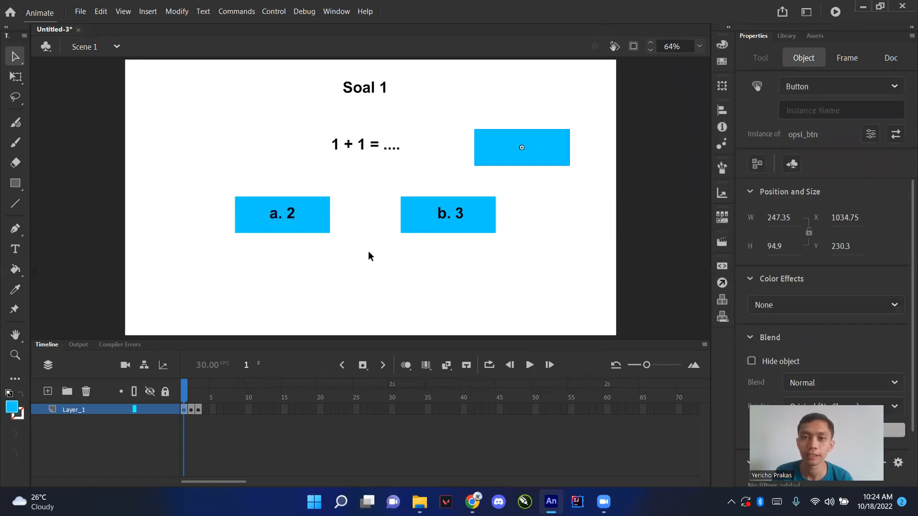
# Inside the opsi_btn symbol, move the rectangle's keyframe from the Up state to the Hit state and return to Scene 1.
pyautogui.click(548, 187)
pyautogui.click(530, 154)
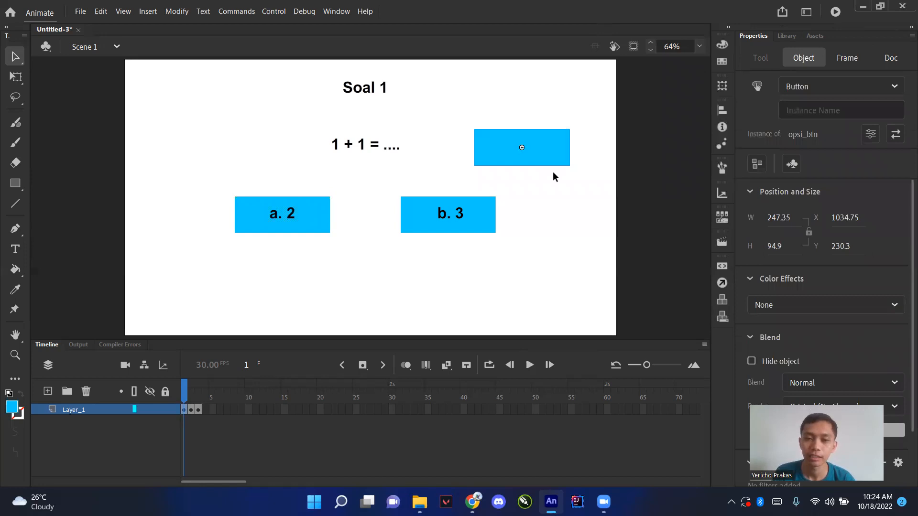
pyautogui.doubleClick(548, 161)
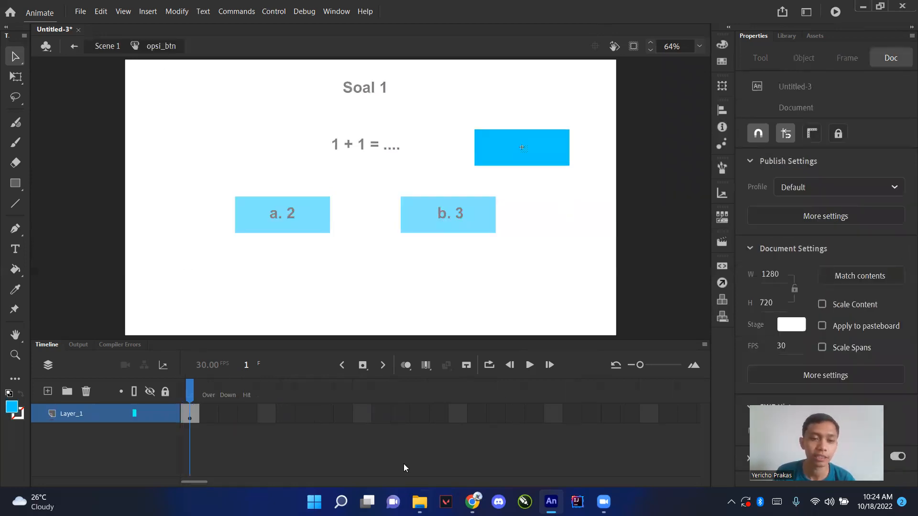
pyautogui.click(191, 414)
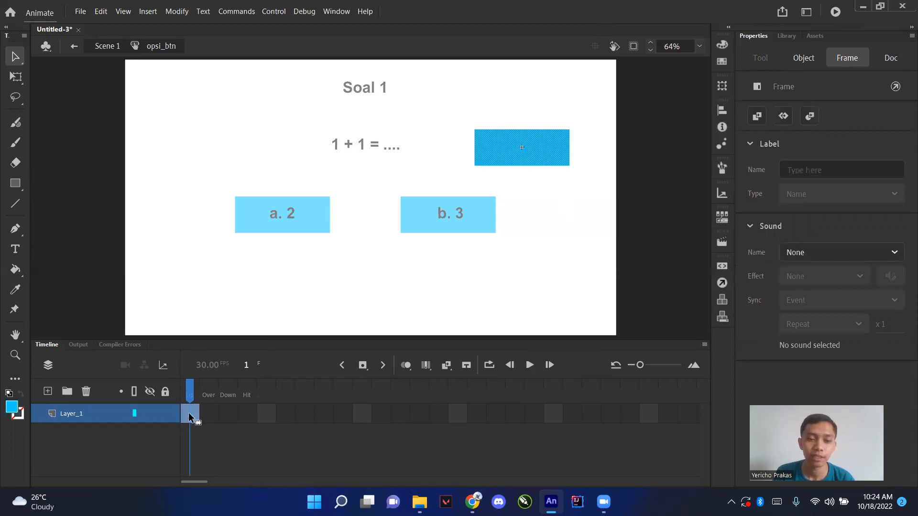
pyautogui.moveTo(192, 417); pyautogui.dragTo(247, 420)
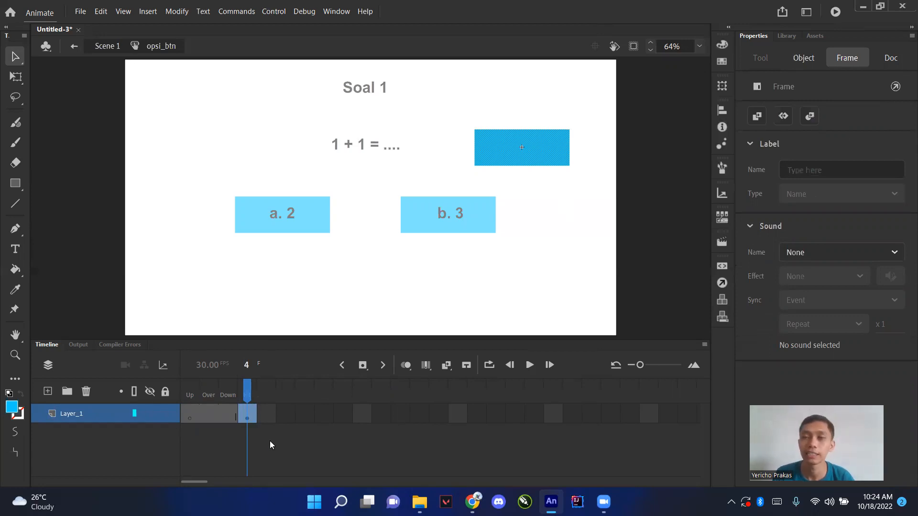
pyautogui.click(595, 197)
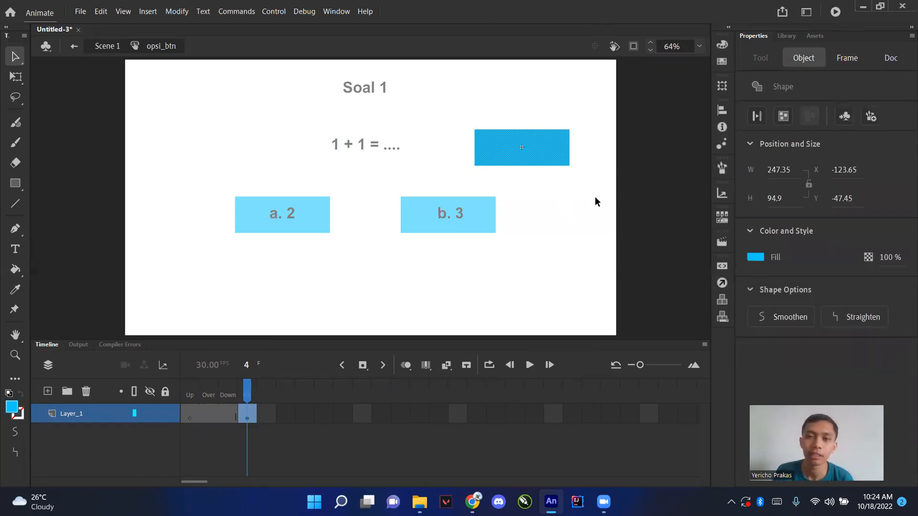
pyautogui.click(191, 395)
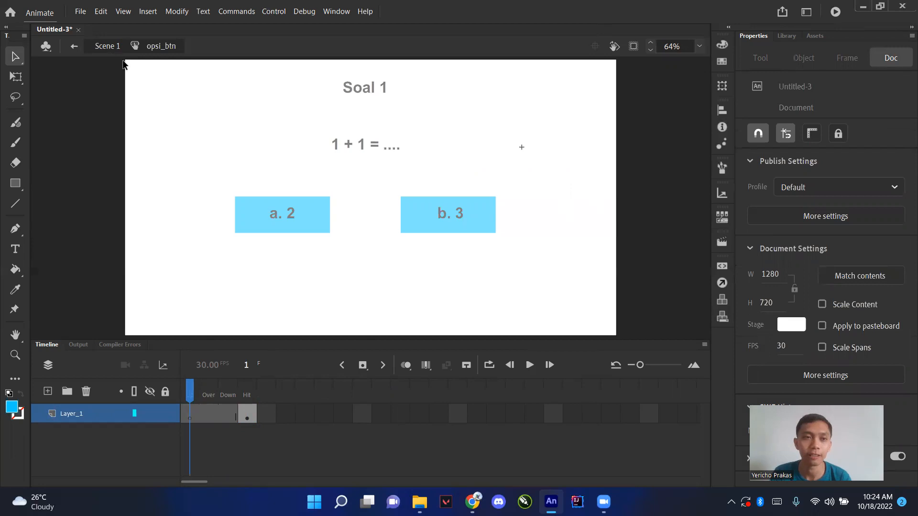
pyautogui.click(112, 47)
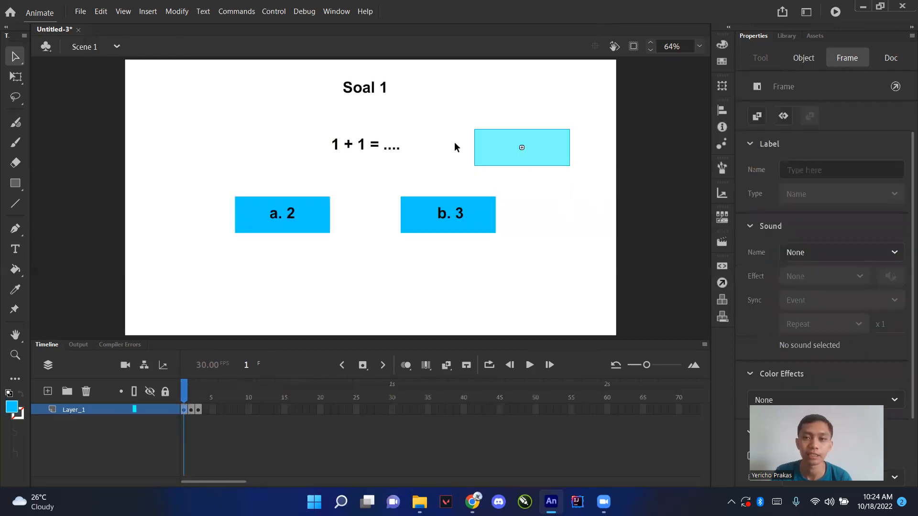
pyautogui.click(573, 179)
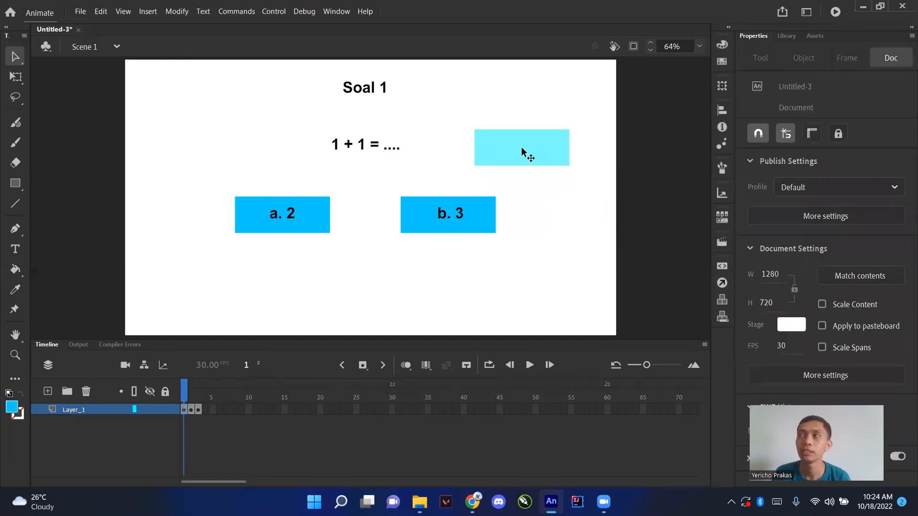
pyautogui.moveTo(522, 147); pyautogui.dragTo(505, 156)
pyautogui.click(523, 173)
pyautogui.click(507, 156)
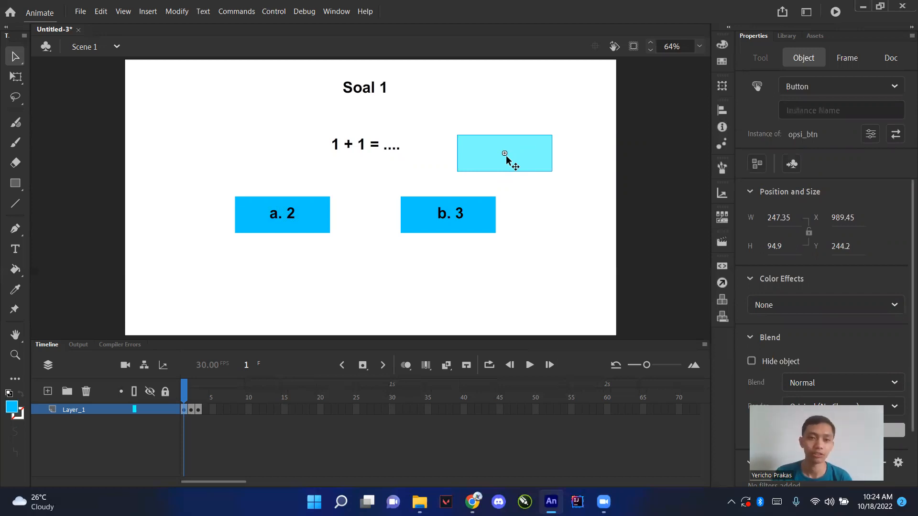
pyautogui.click(379, 221)
pyautogui.click(501, 154)
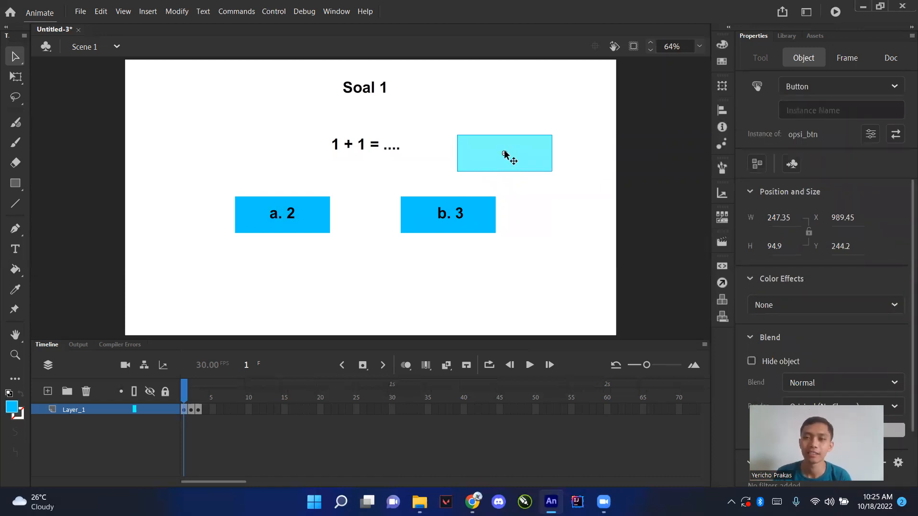
# Cover the "a. 2" and "b. 3" answer rectangles on frame 1 with one opsi_btn instance each.
pyautogui.moveTo(505, 157); pyautogui.dragTo(449, 234)
pyautogui.click(308, 242)
pyautogui.click(285, 216)
pyautogui.click(477, 248)
pyautogui.click(452, 224)
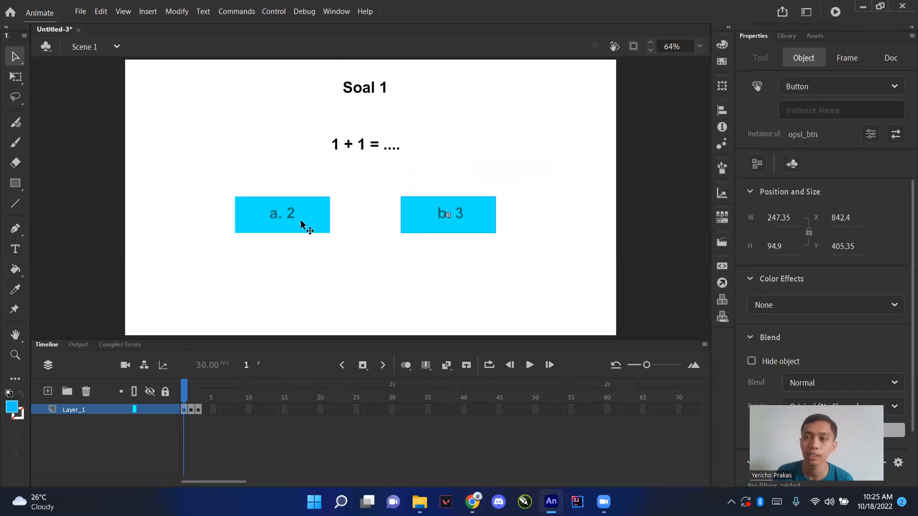
# Copy both opsi_btn instances from frame 1 and paste them in place over the "a. 4" and "b. 3" answers on frame 2.
pyautogui.keyDown('shift'); pyautogui.click(302, 224); pyautogui.keyUp('shift')
pyautogui.click(191, 410)
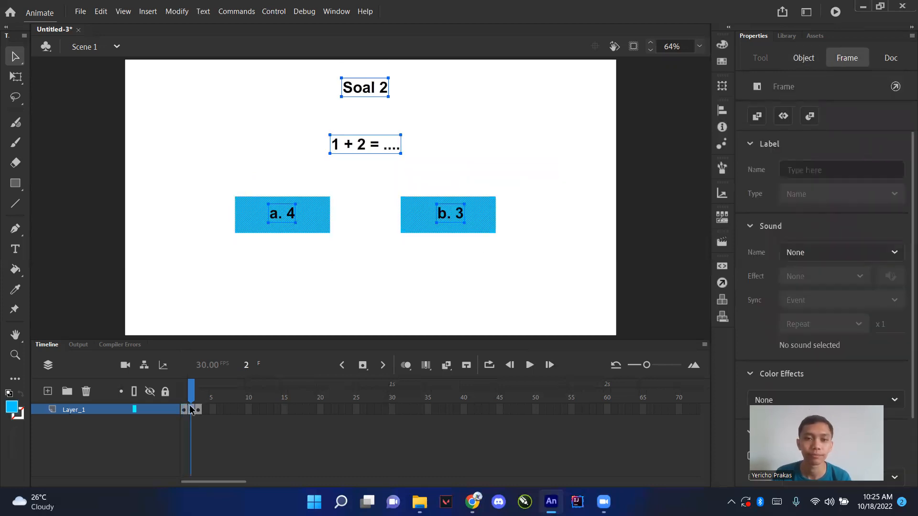
pyautogui.click(390, 280)
# On frame 1, give the button over "a. 2" the instance name opsi1a.
pyautogui.click(184, 395)
pyautogui.click(287, 217)
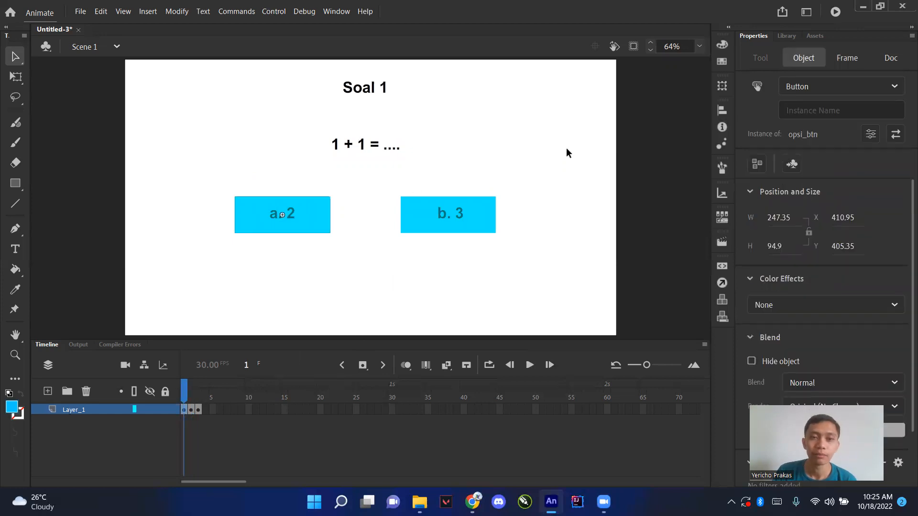
pyautogui.click(830, 108)
pyautogui.write('opsi')
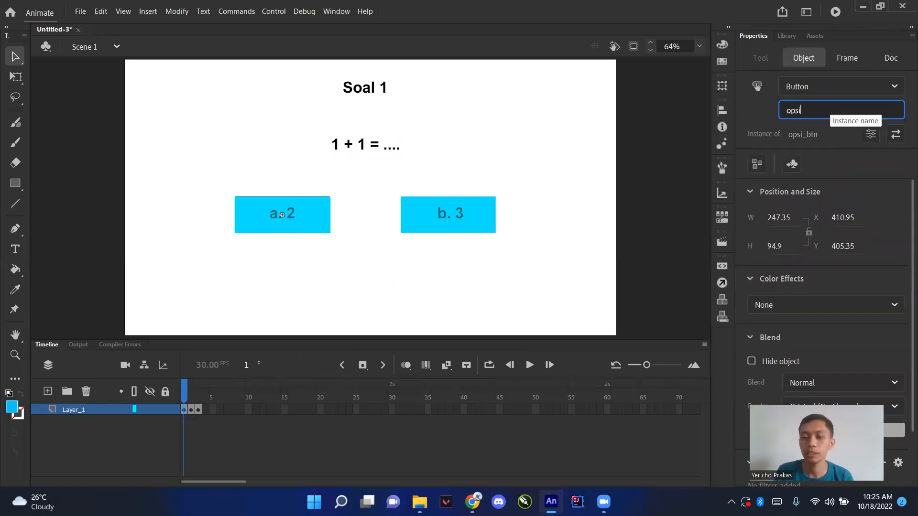
pyautogui.write('1a')
pyautogui.press('Return')
# Give the button over "b. 3" on frame 1 the instance name opsi1b.
pyautogui.click(472, 231)
pyautogui.click(863, 110)
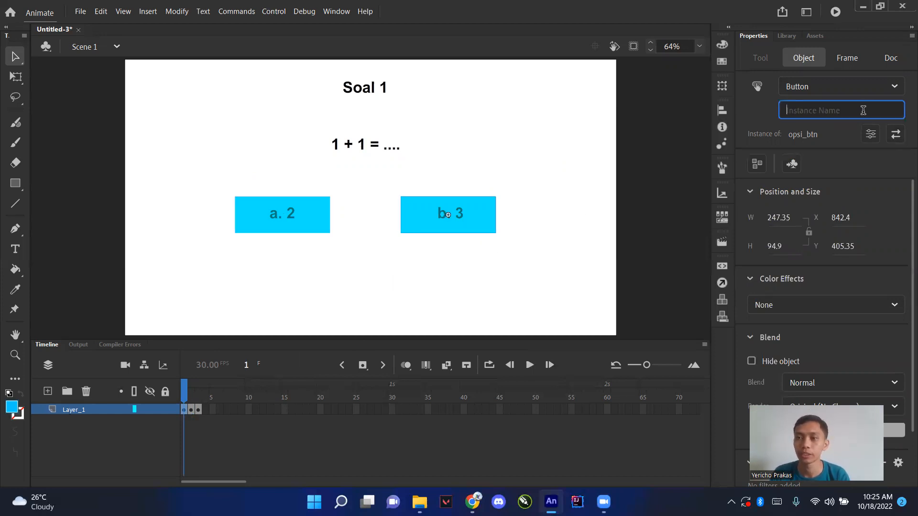
pyautogui.write('opsi1b')
pyautogui.click(640, 208)
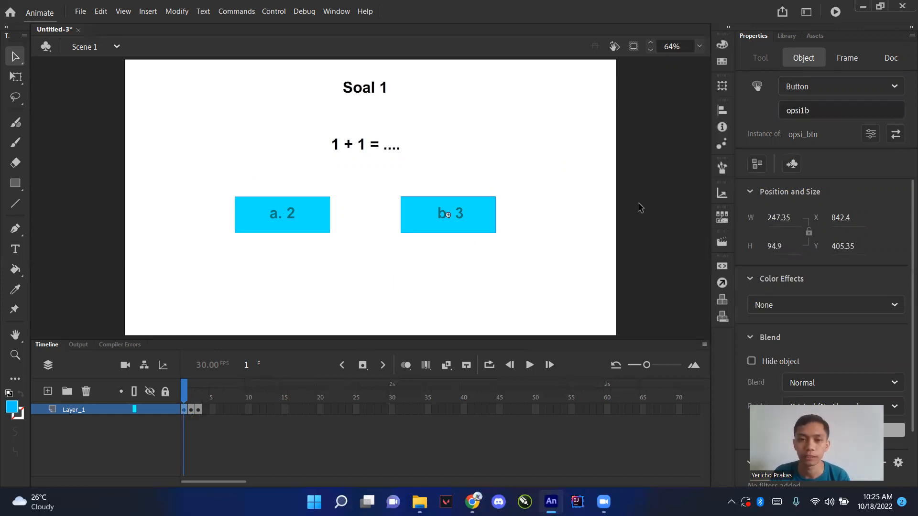
# On frame 2, give the button over "a. 4" the instance name opsi2a.
pyautogui.click(192, 410)
pyautogui.click(280, 216)
pyautogui.click(390, 211)
pyautogui.click(261, 216)
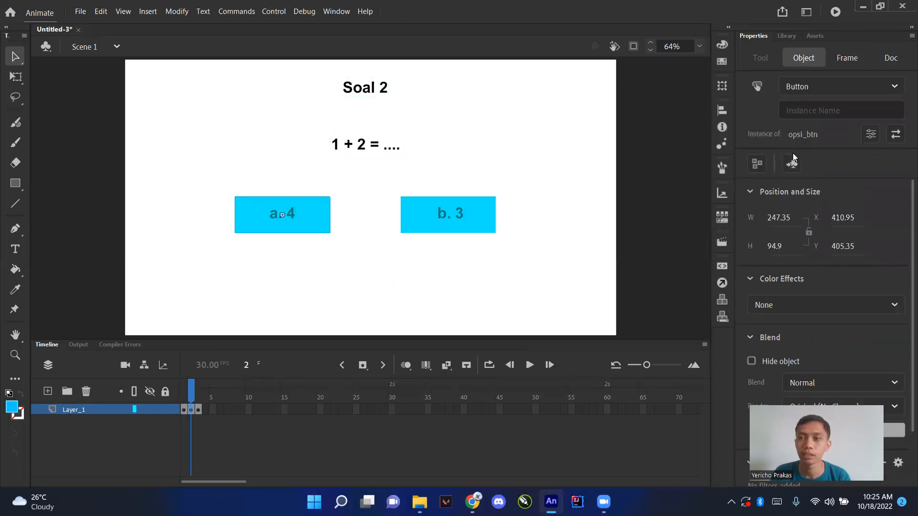
pyautogui.click(808, 112)
pyautogui.write('opsi1a')
pyautogui.press('BackSpace')
pyautogui.press('BackSpace')
pyautogui.write('2a')
pyautogui.press('Return')
# Give the button over "b. 3" on frame 2 the instance name opsi2b.
pyautogui.click(465, 220)
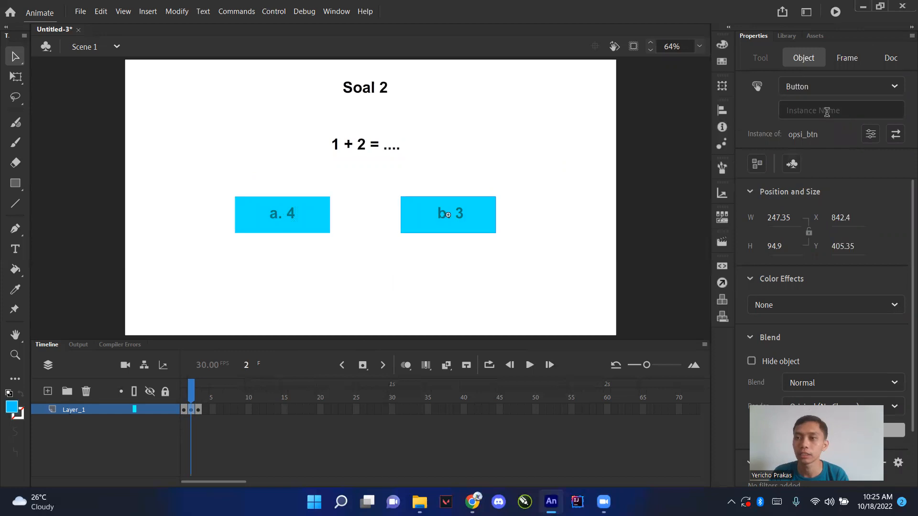
pyautogui.click(826, 115)
pyautogui.write('opsi2a')
pyautogui.press('BackSpace')
pyautogui.write('b')
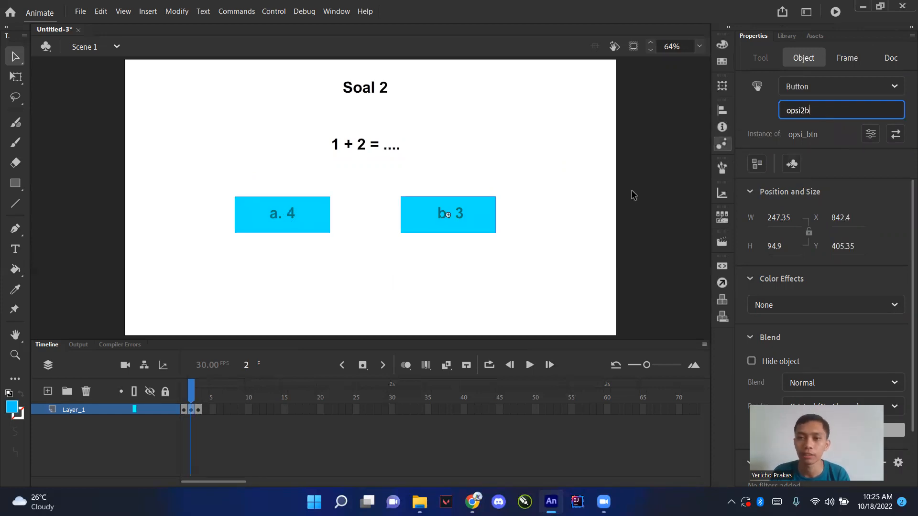
pyautogui.click(632, 191)
# Apply the ActionScript "Click to Go to Next Frame and Stop" code snippet to the opsi1a button on frame 1.
pyautogui.click(184, 386)
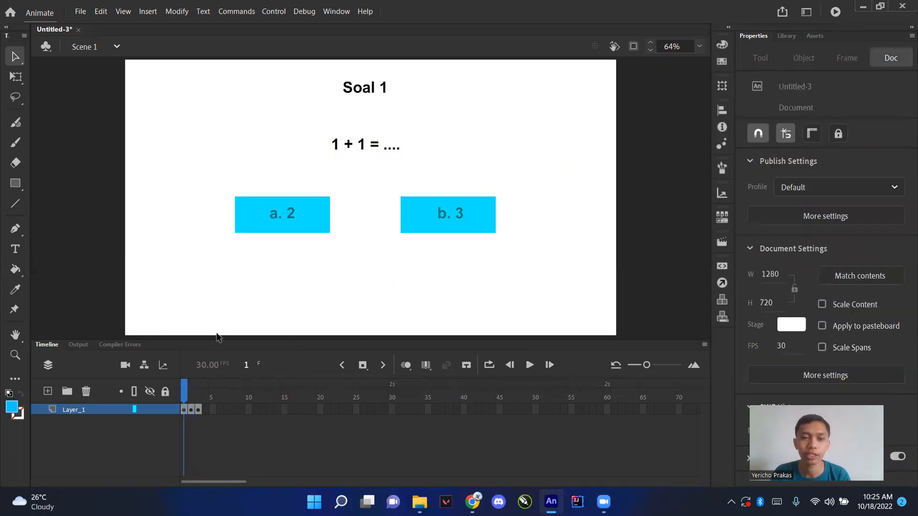
pyautogui.click(286, 226)
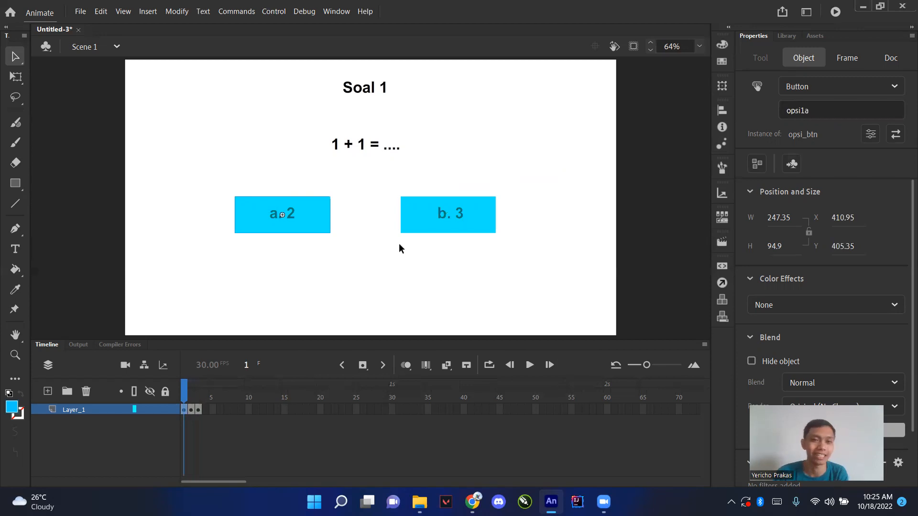
pyautogui.click(328, 266)
pyautogui.click(304, 217)
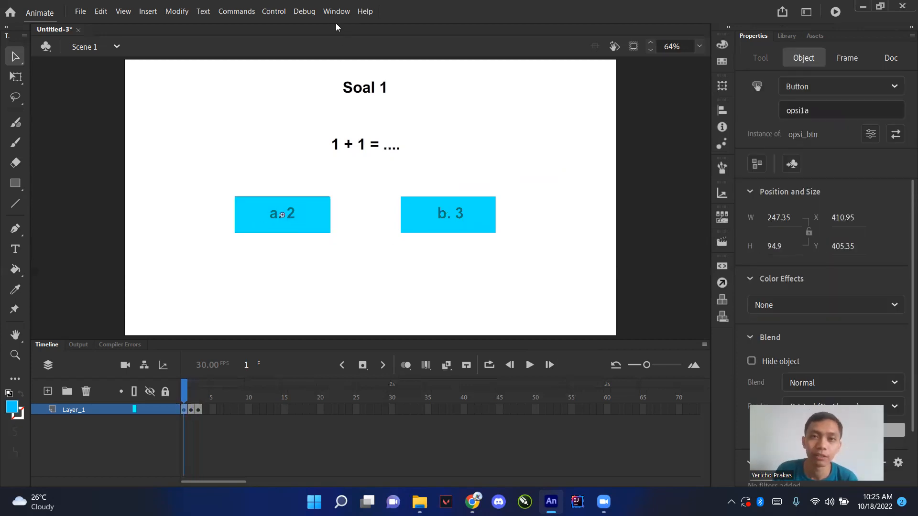
pyautogui.click(729, 266)
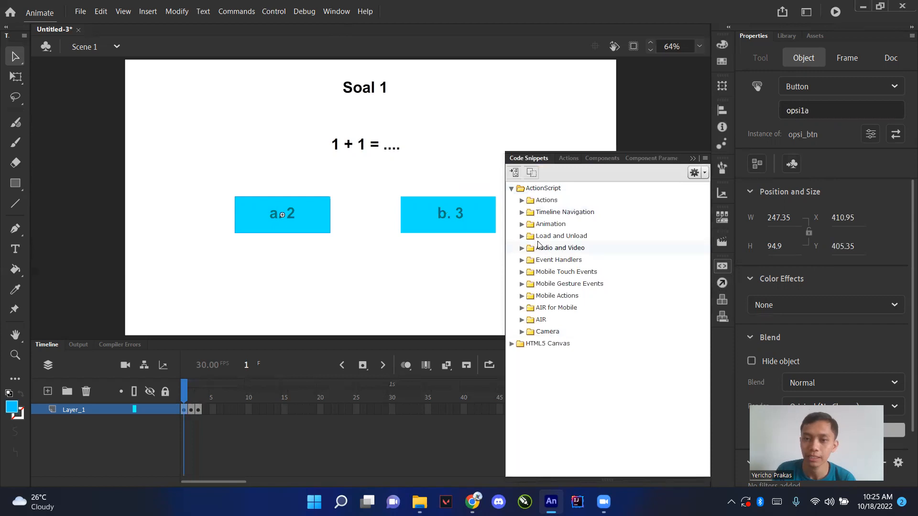
pyautogui.doubleClick(539, 213)
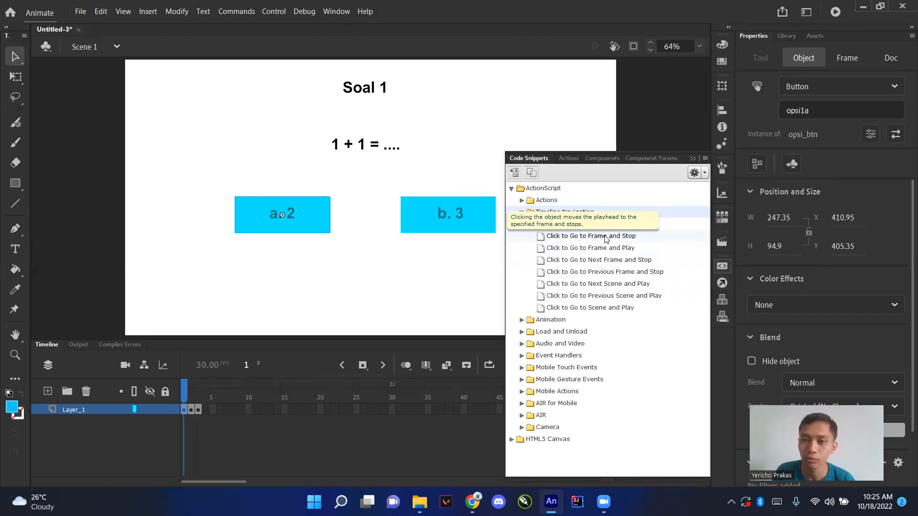
pyautogui.doubleClick(659, 264)
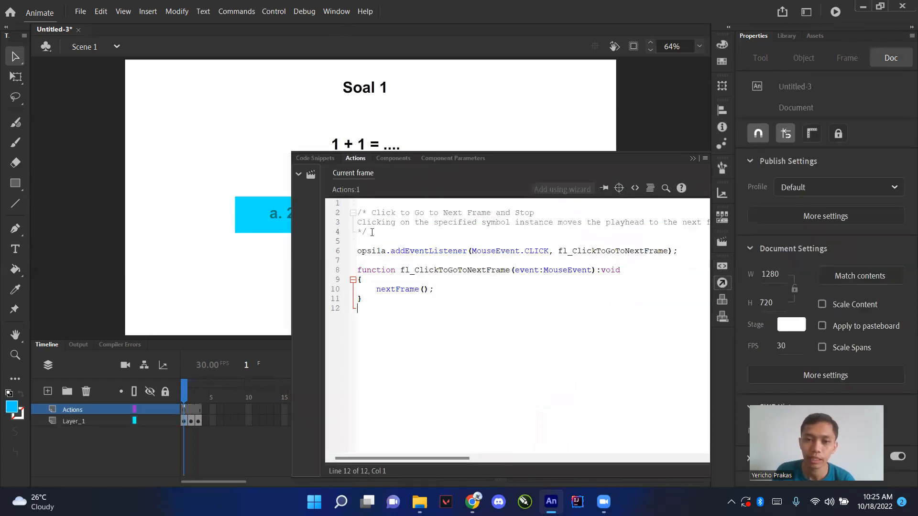
# Delete the snippet's comment block from the frame 1 script and add stop(); on its first line.
pyautogui.moveTo(383, 234); pyautogui.dragTo(354, 213)
pyautogui.press('BackSpace')
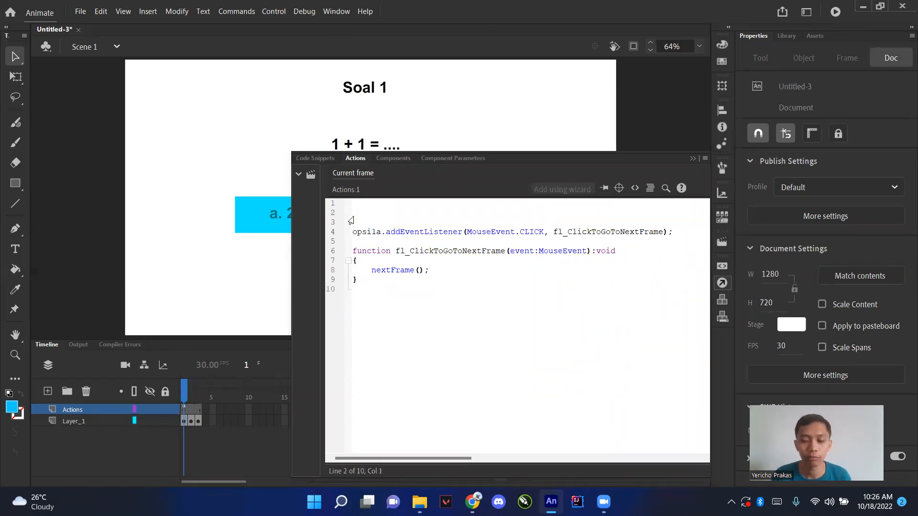
pyautogui.press('Up')
pyautogui.write('stop();')
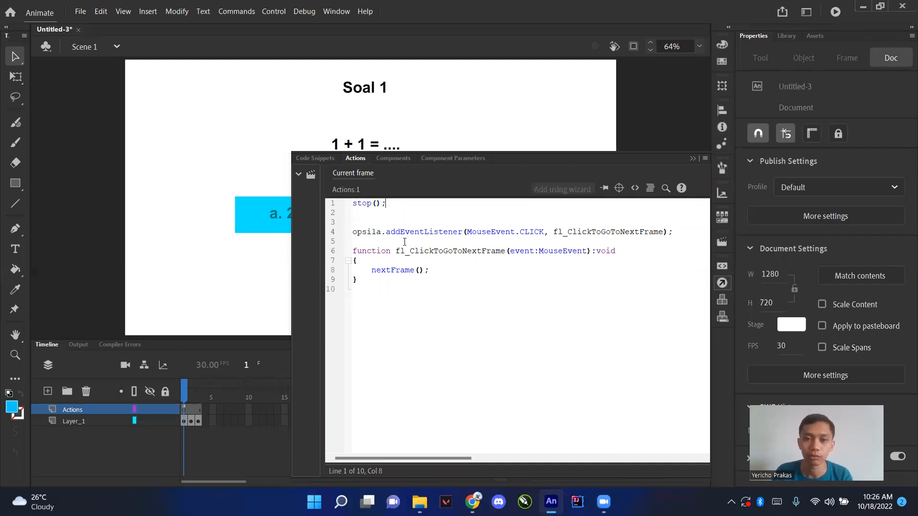
pyautogui.press('F9')
# Apply the "Click to Go to Next Frame and Stop" snippet to opsi1b on frame 1 and delete its comment block.
pyautogui.click(477, 210)
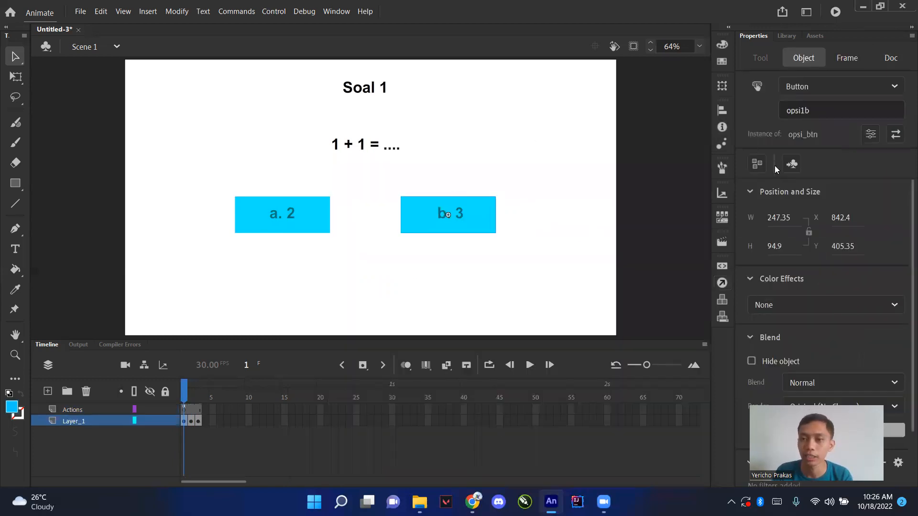
pyautogui.click(722, 266)
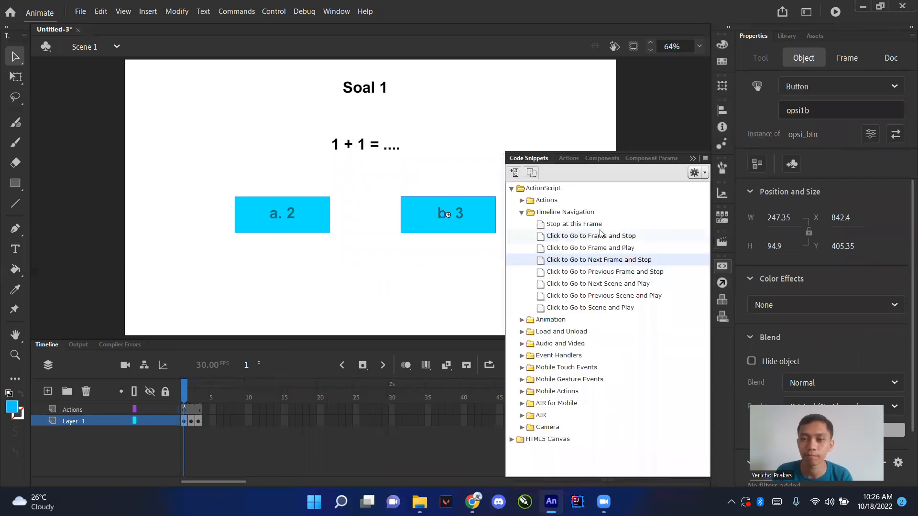
pyautogui.doubleClick(621, 260)
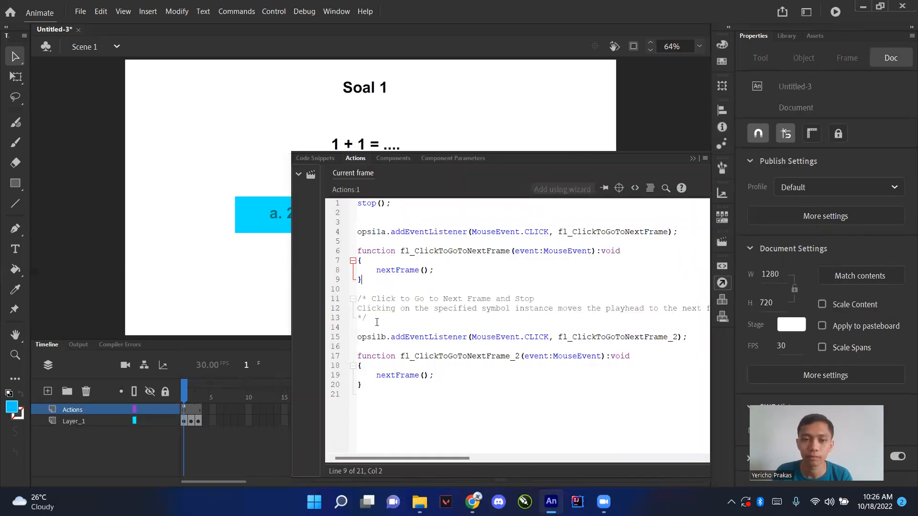
pyautogui.press('BackSpace')
pyautogui.press('F9')
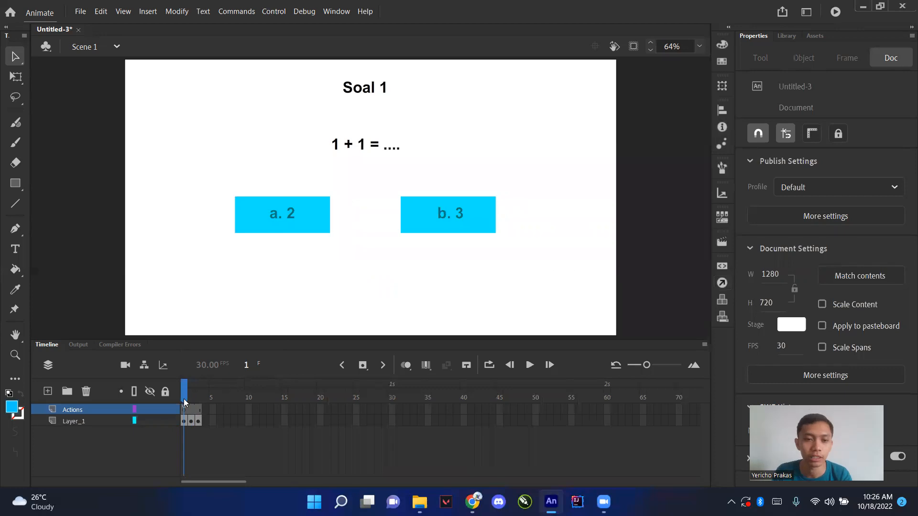
# On frame 2, apply the "Click to Go to Next Frame and Stop" snippet to opsi2a and delete its comment block.
pyautogui.click(191, 398)
pyautogui.click(308, 210)
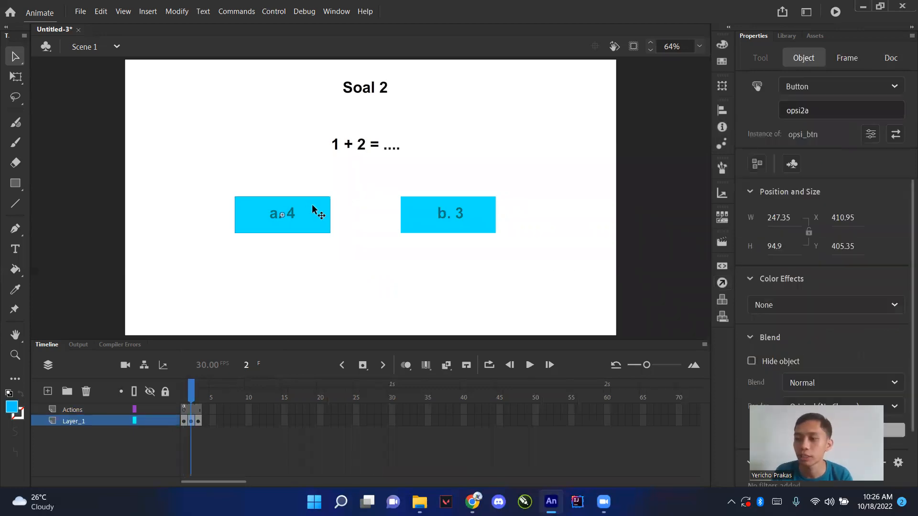
pyautogui.click(722, 266)
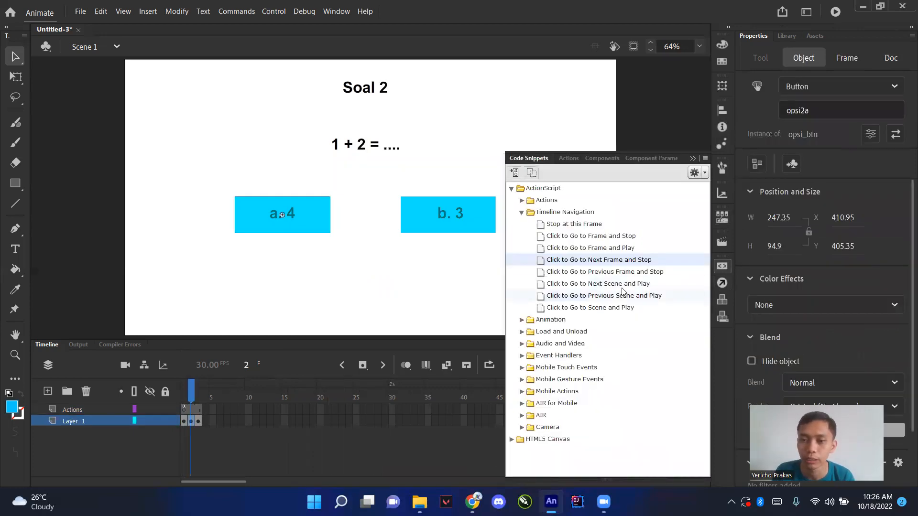
pyautogui.doubleClick(629, 261)
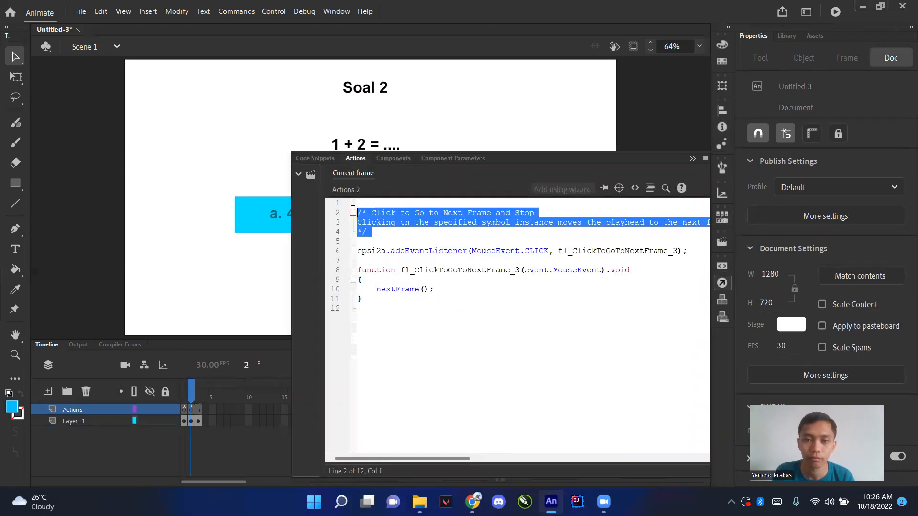
pyautogui.click(611, 125)
# Apply the "Click to Go to Next Frame and Stop" snippet to opsi2b on frame 2 and delete its comment block.
pyautogui.click(478, 220)
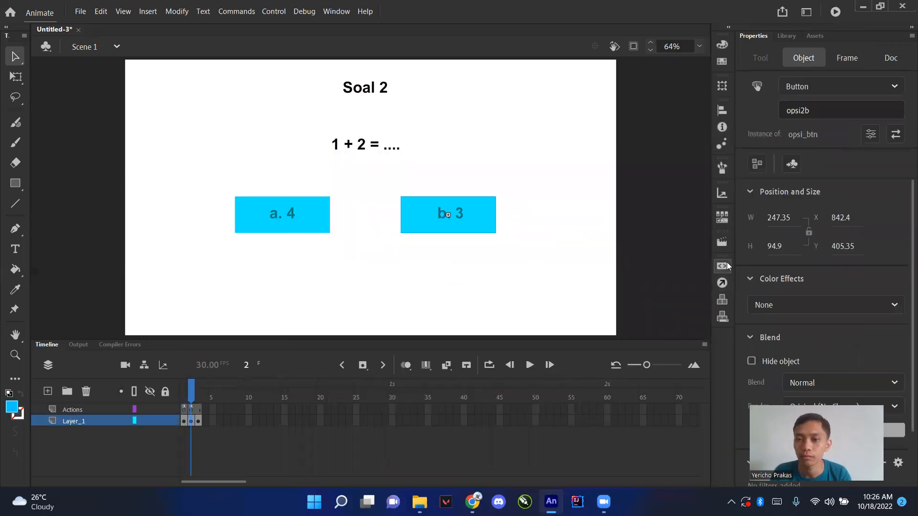
pyautogui.click(723, 266)
pyautogui.doubleClick(608, 260)
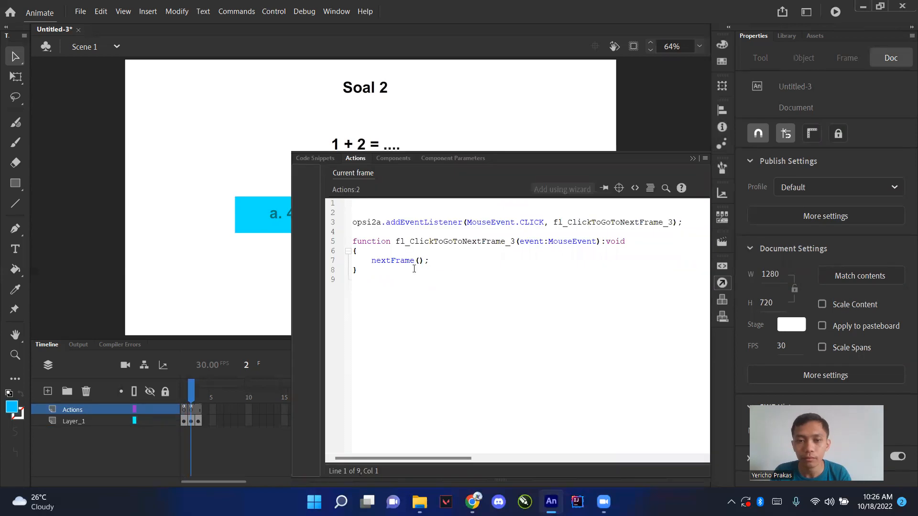
pyautogui.press('BackSpace')
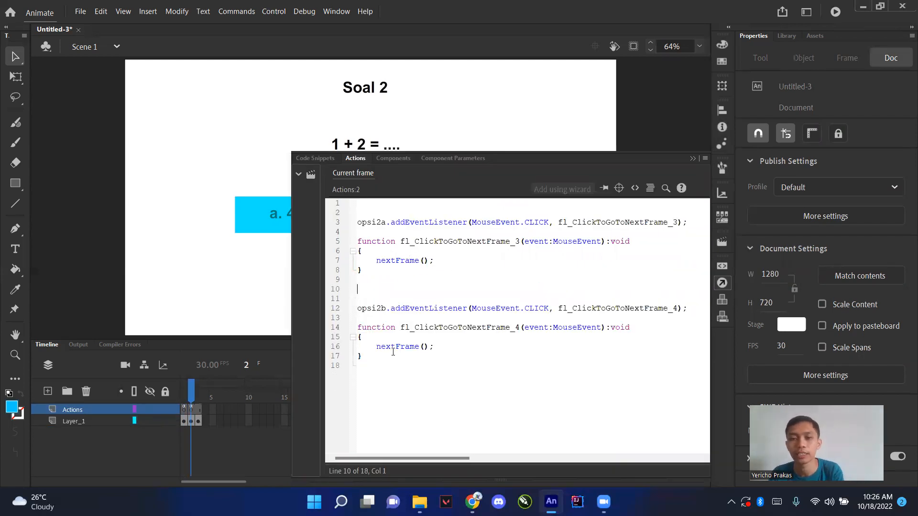
pyautogui.press('F9')
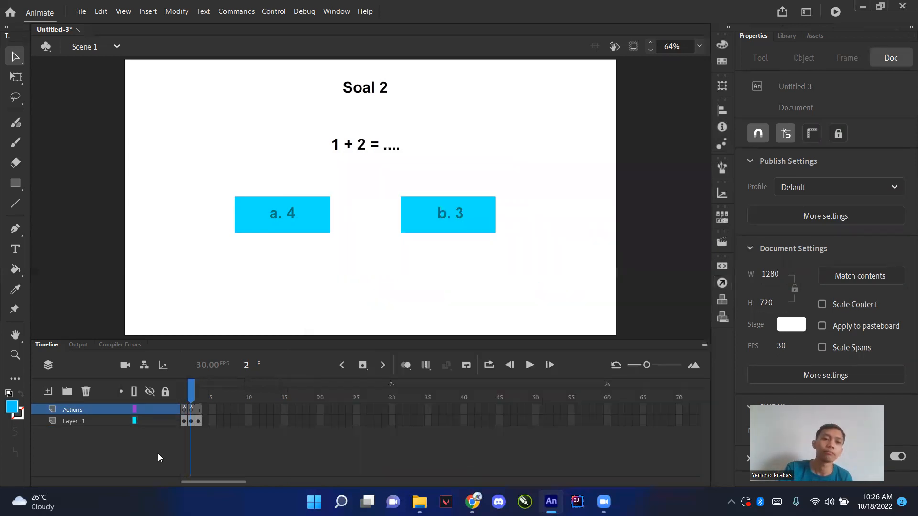
# In the frame 1 script, declare "var skor = 0;" below stop(); and leave blank lines before the opsi1a listener.
pyautogui.click(185, 401)
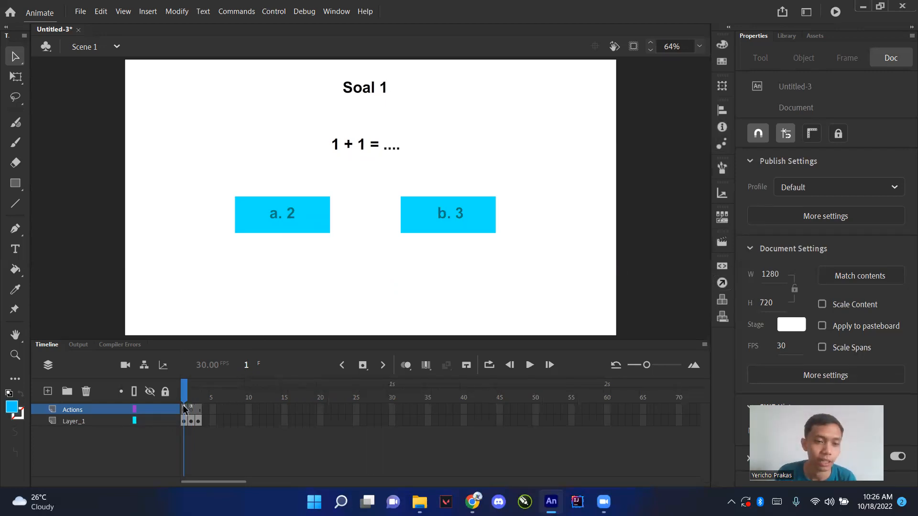
pyautogui.rightClick(184, 407)
pyautogui.click(201, 399)
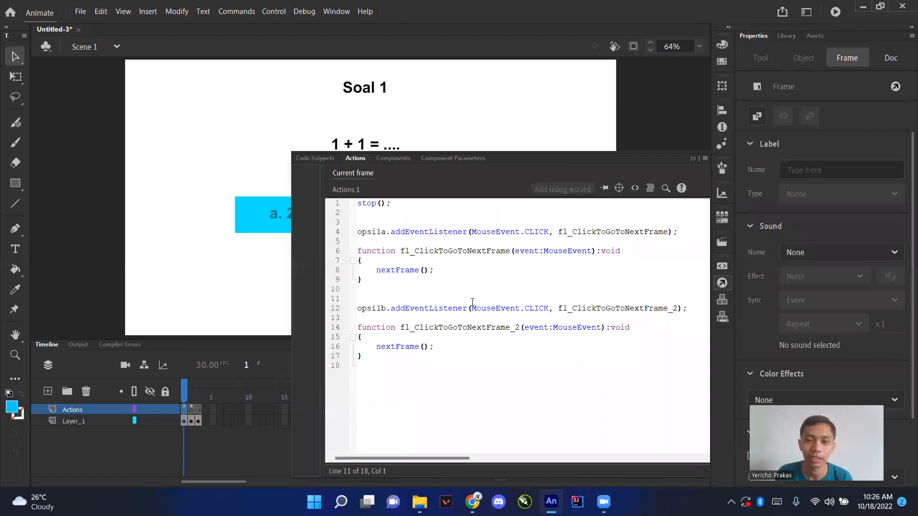
pyautogui.click(432, 214)
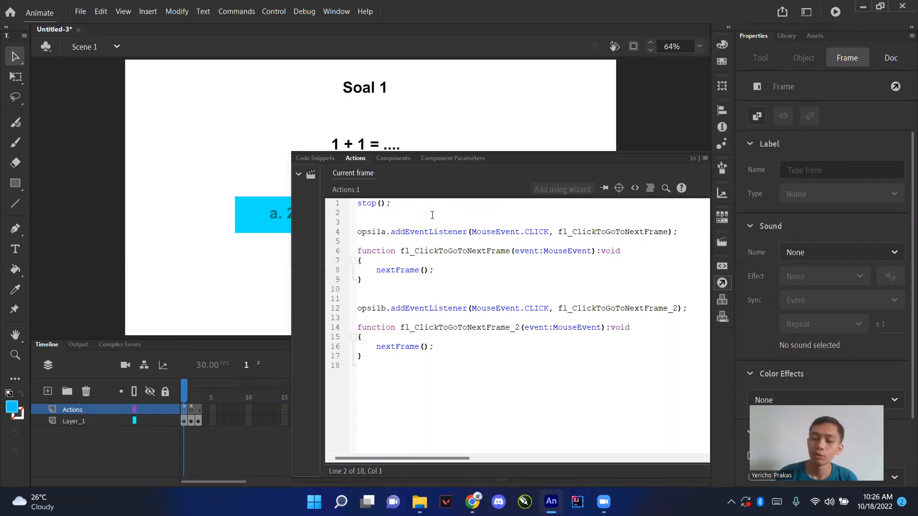
pyautogui.press('Return')
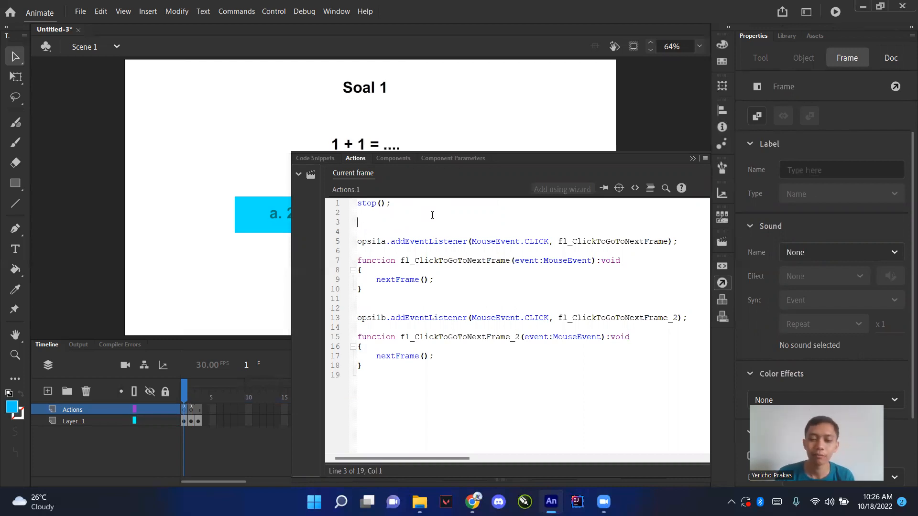
pyautogui.write('var')
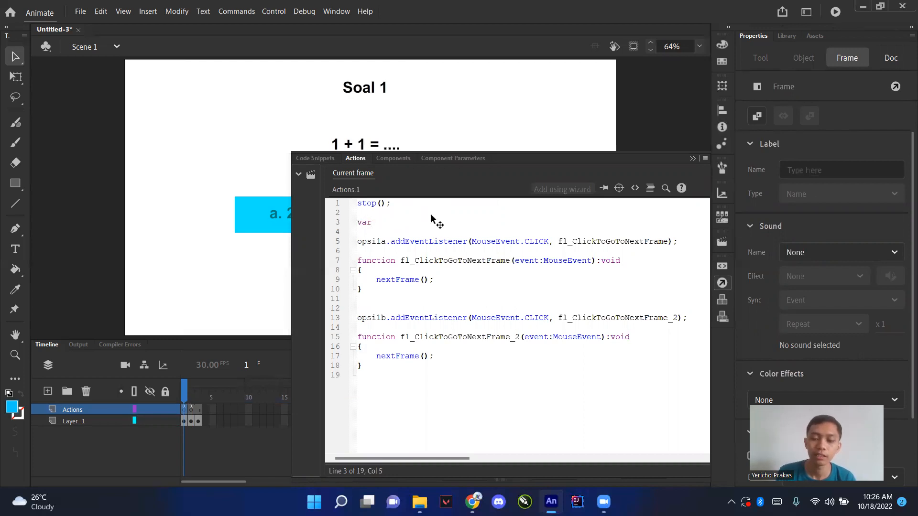
pyautogui.write(' skor')
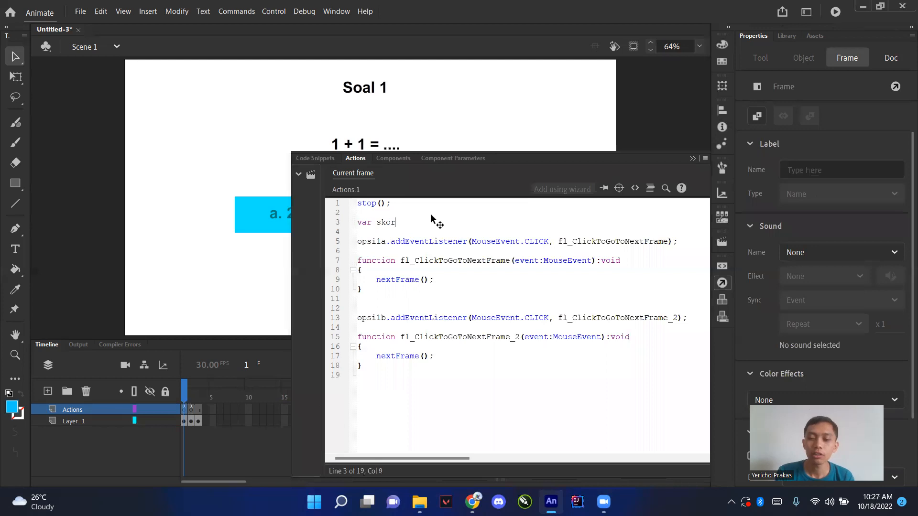
pyautogui.write(' = 0;')
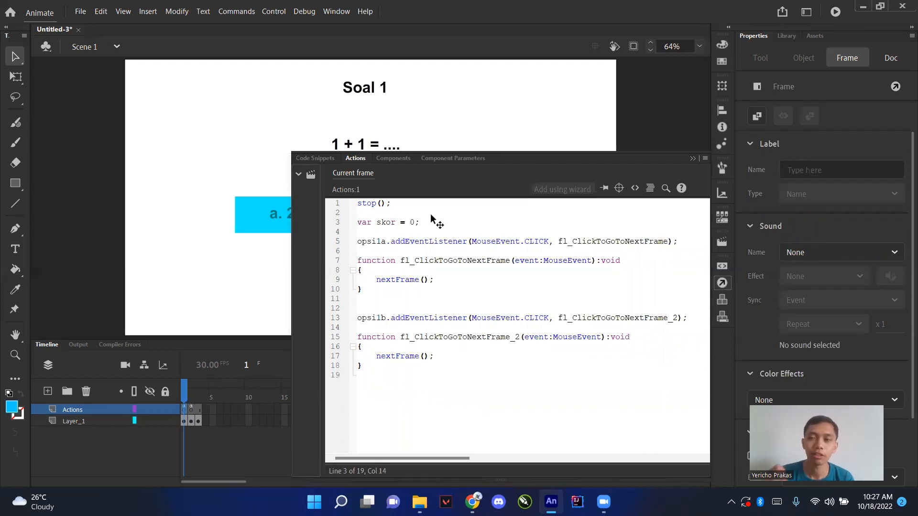
pyautogui.press('Return')
pyautogui.press('Return')
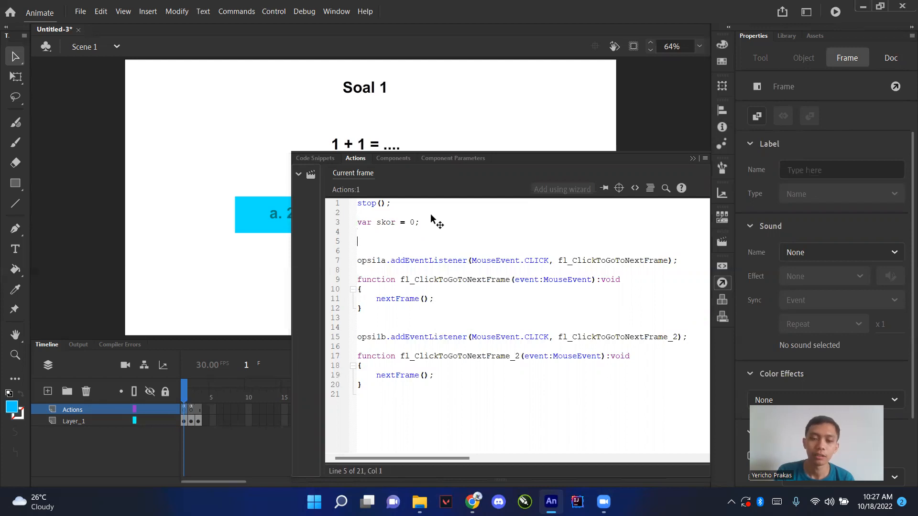
# Below the skor variable in the frame 1 script, define function jumlah_skor() with the body "skor = skor + 50".
pyautogui.write('function')
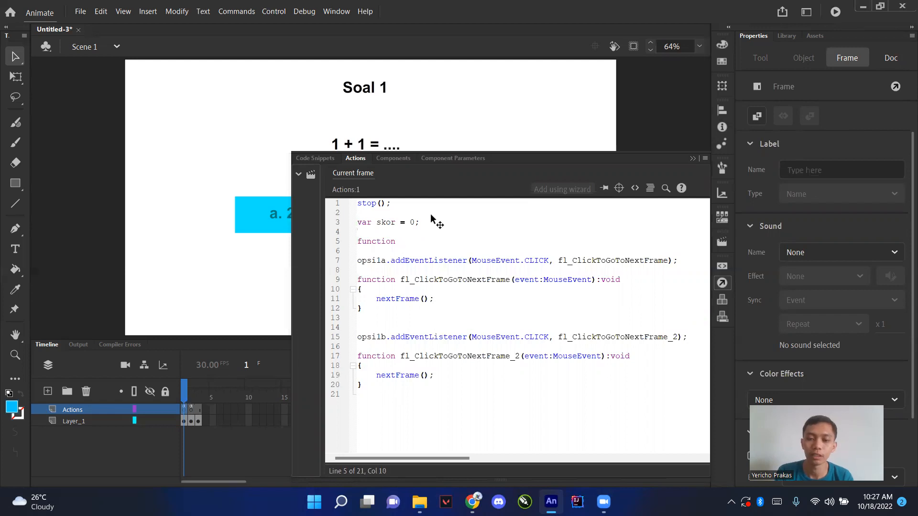
pyautogui.write('jumlah_skor')
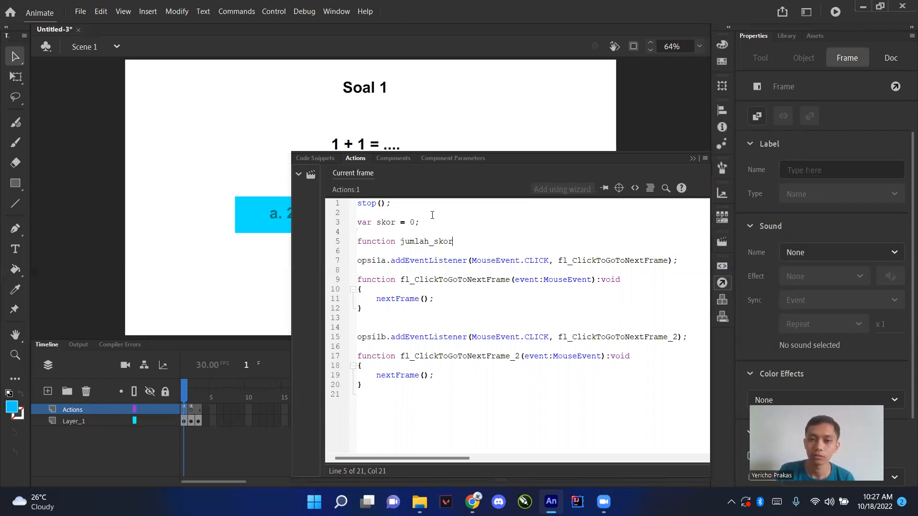
pyautogui.write('()')
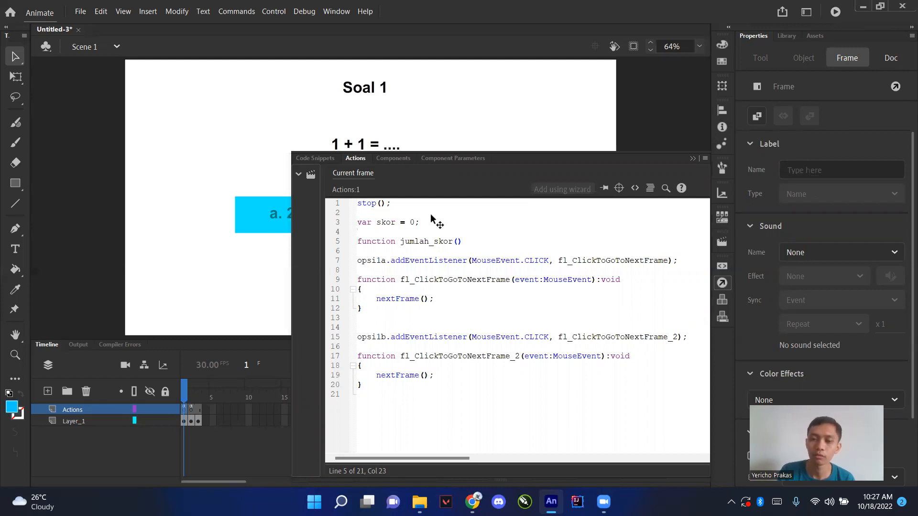
pyautogui.press('Return')
pyautogui.write('{')
pyautogui.press('Return')
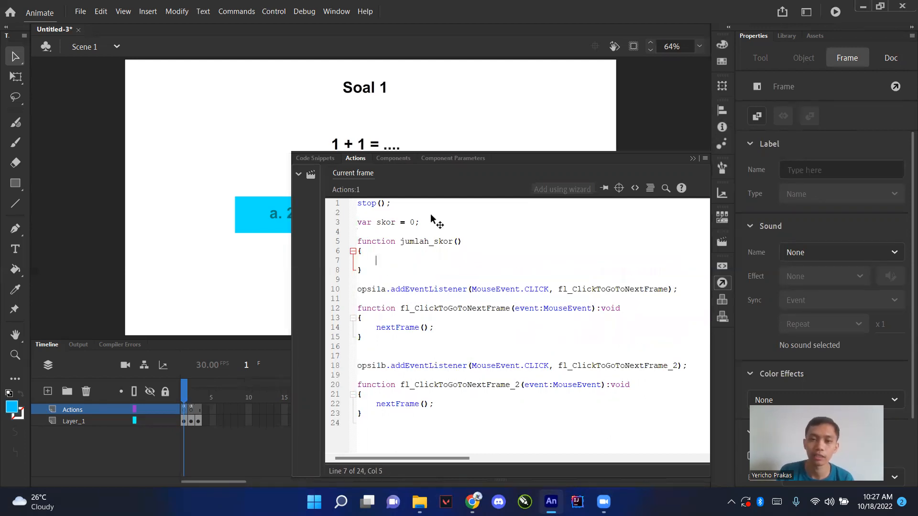
pyautogui.write('s')
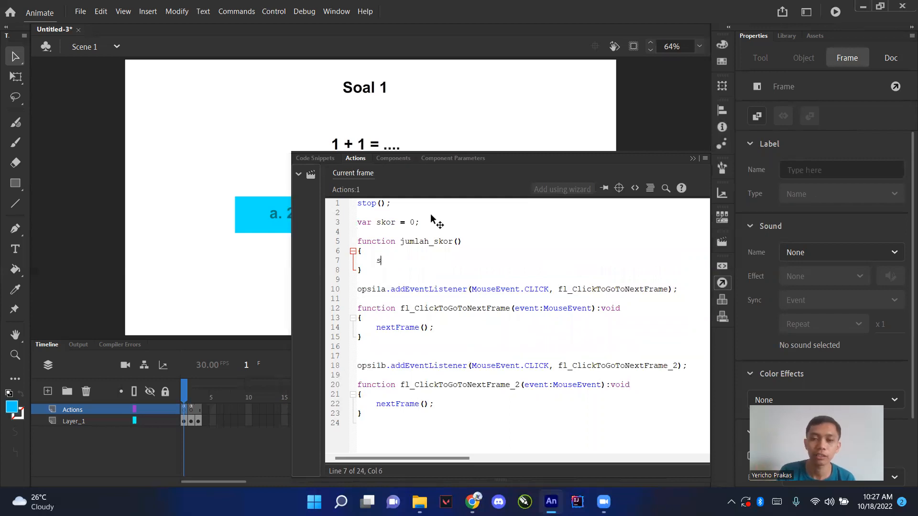
pyautogui.write('kor = skor')
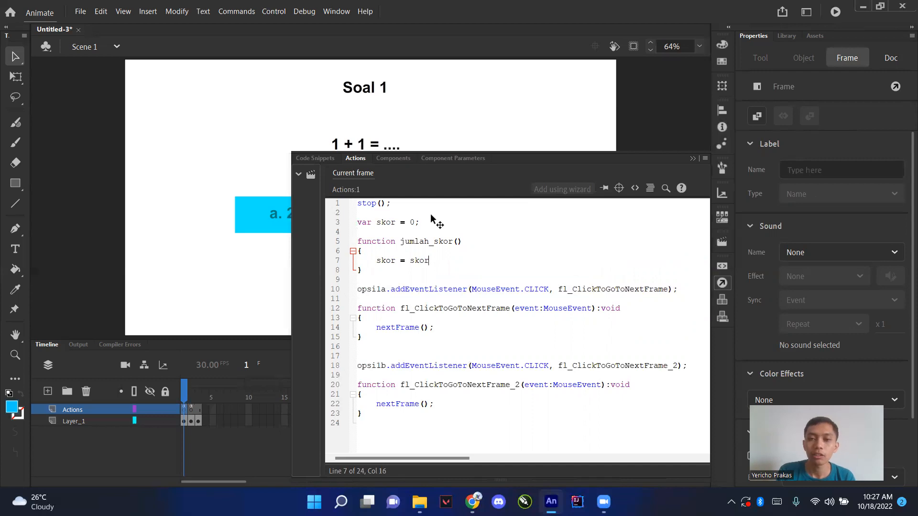
pyautogui.write(' + 50')
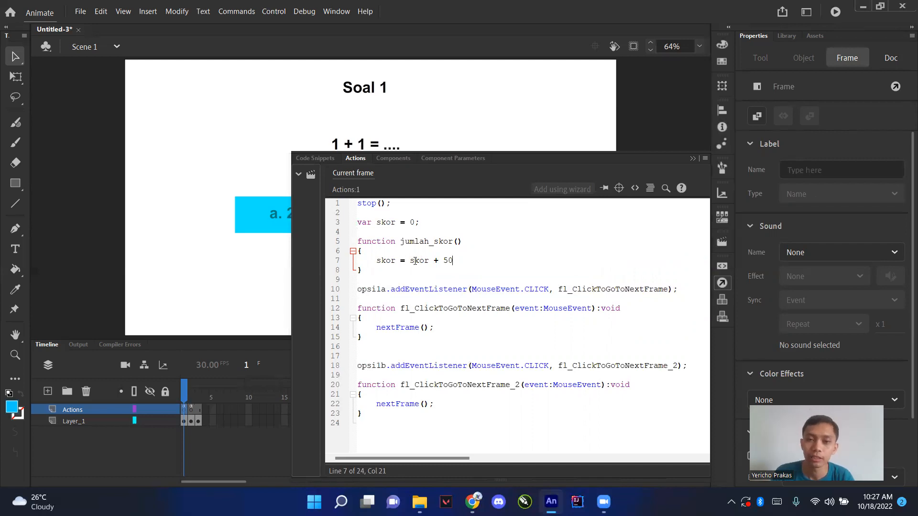
pyautogui.moveTo(456, 259); pyautogui.dragTo(375, 261)
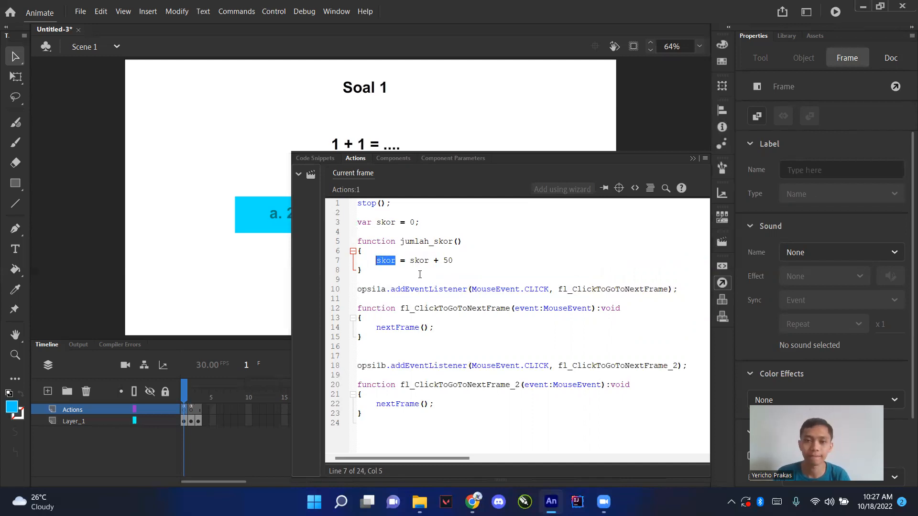
pyautogui.click(423, 275)
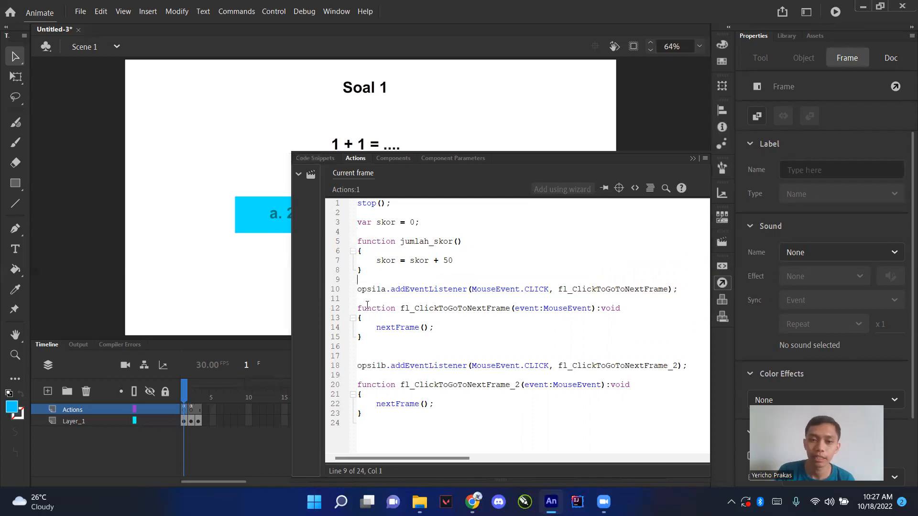
# In the opsi1a click handler, add the call "jumlah_skor();" on its own line before nextFrame();.
pyautogui.click(389, 321)
pyautogui.press('Return')
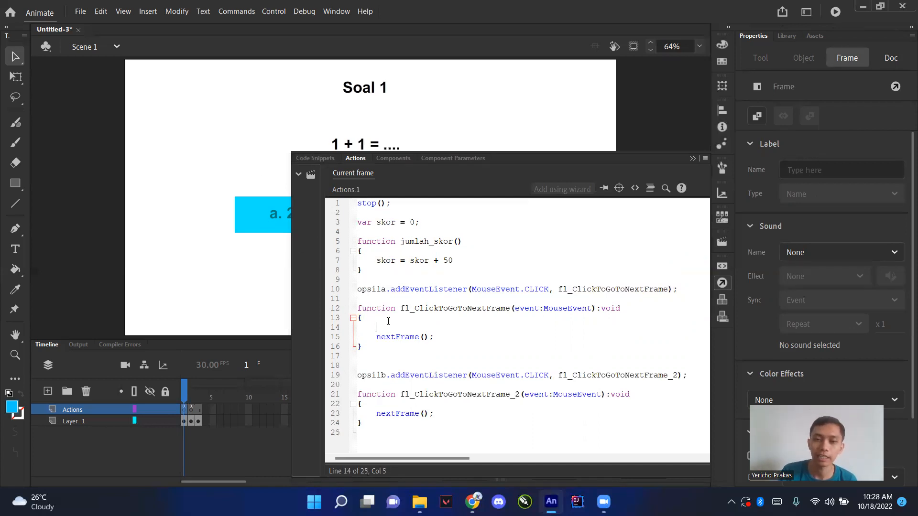
pyautogui.write('ju')
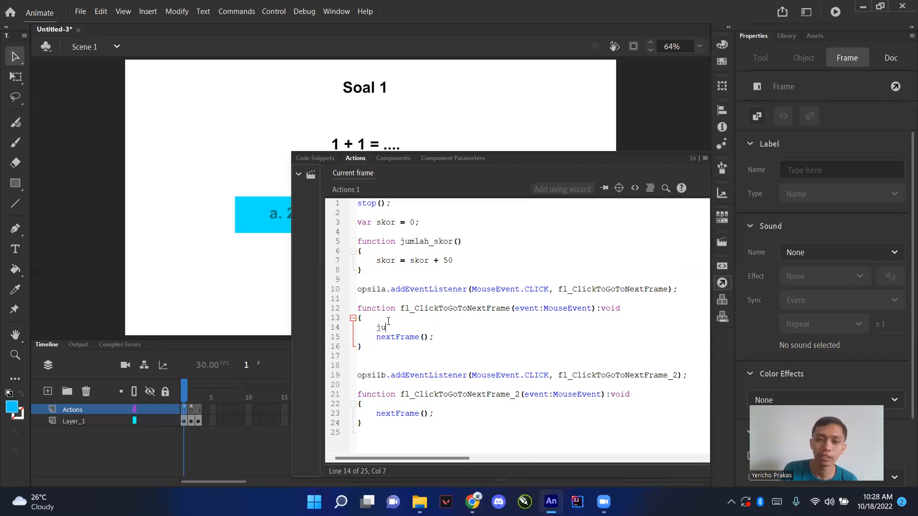
pyautogui.write('mlah_sko')
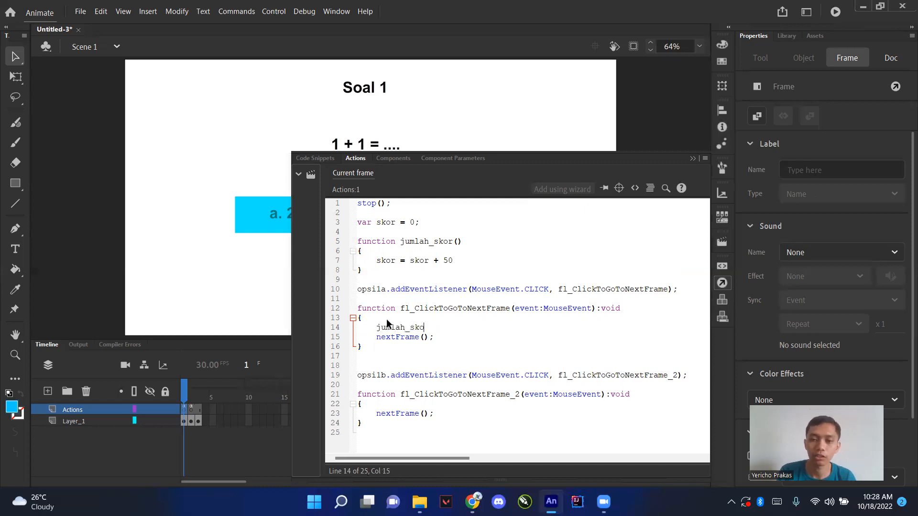
pyautogui.write('r();')
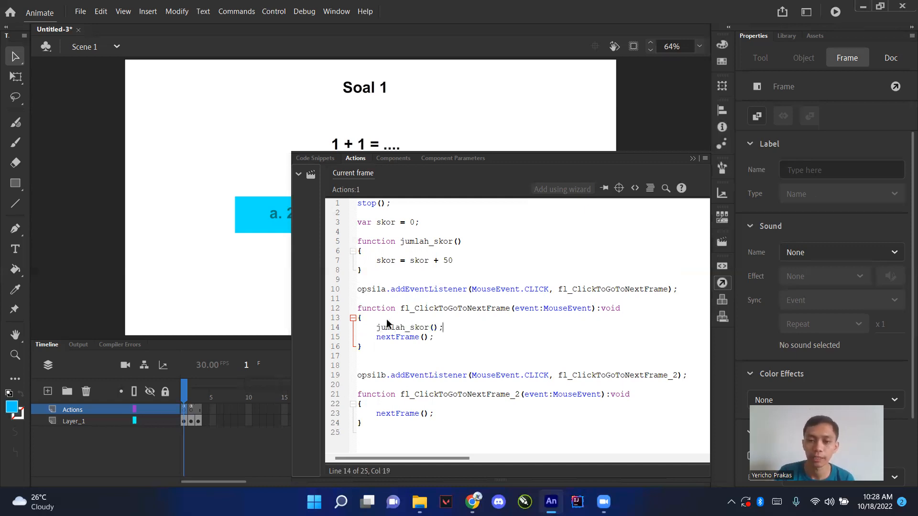
# Copy the jumlah_skor(); call from the frame 1 script into frame 2's opsi2b click handler, above nextFrame();.
pyautogui.moveTo(444, 328); pyautogui.dragTo(377, 327)
pyautogui.hotkey('ctrl', 'c')
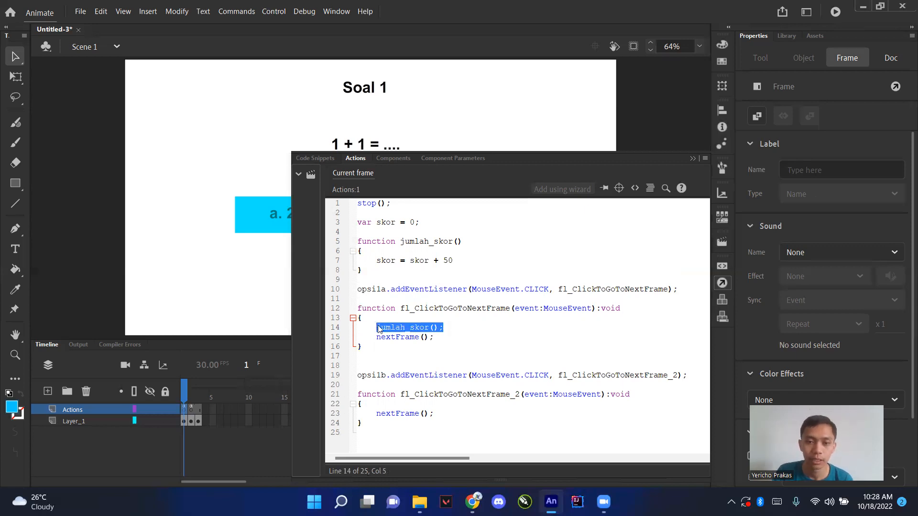
pyautogui.click(417, 407)
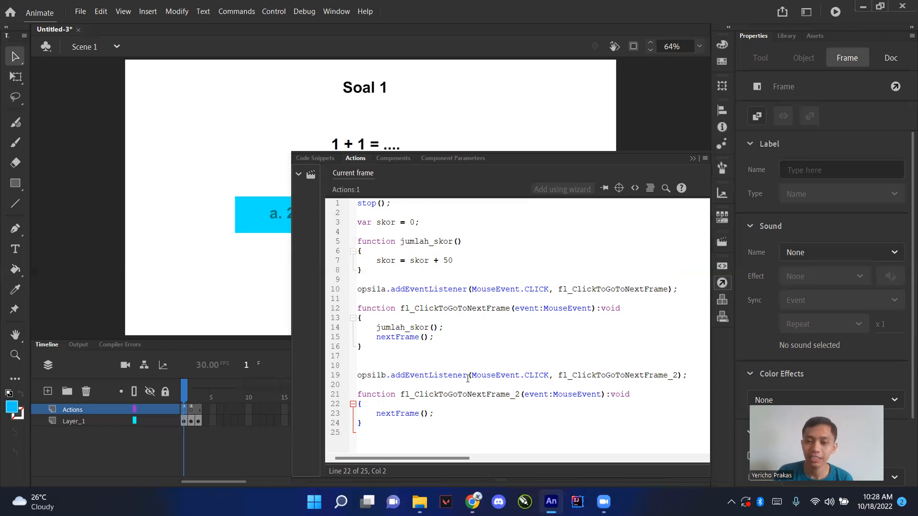
pyautogui.press('F9')
pyautogui.rightClick(192, 408)
pyautogui.click(210, 401)
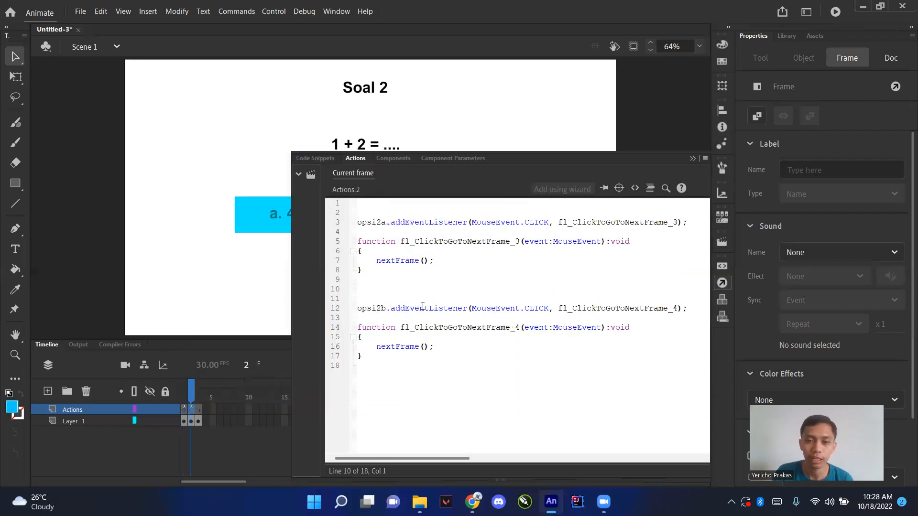
pyautogui.click(408, 340)
pyautogui.press('Return')
pyautogui.hotkey('ctrl', 'v')
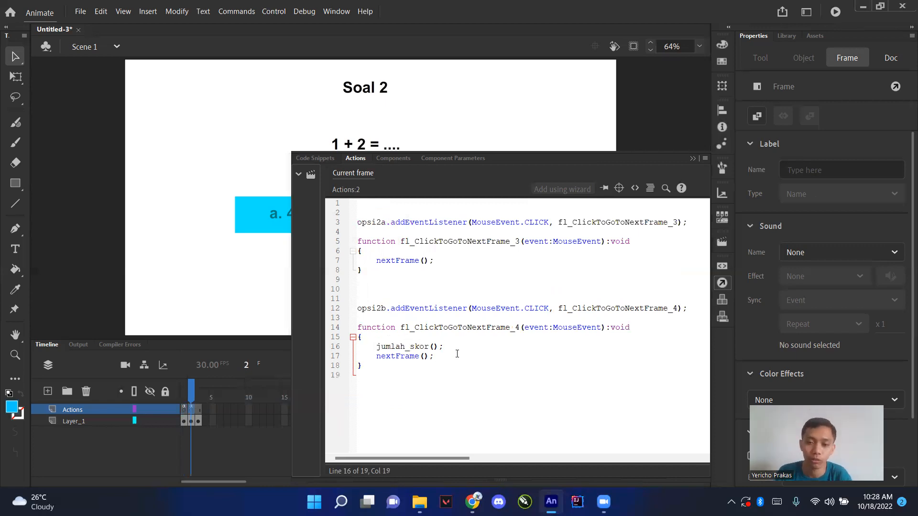
# Review the frame 1 and frame 2 scripts, examining where the skor variable and the jumlah_skor function are defined.
pyautogui.rightClick(187, 407)
pyautogui.click(198, 403)
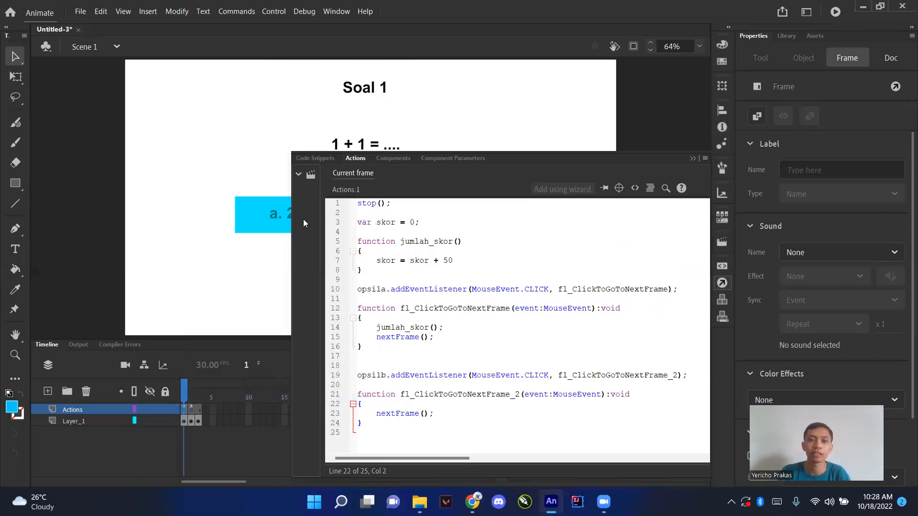
pyautogui.moveTo(292, 212); pyautogui.dragTo(327, 237)
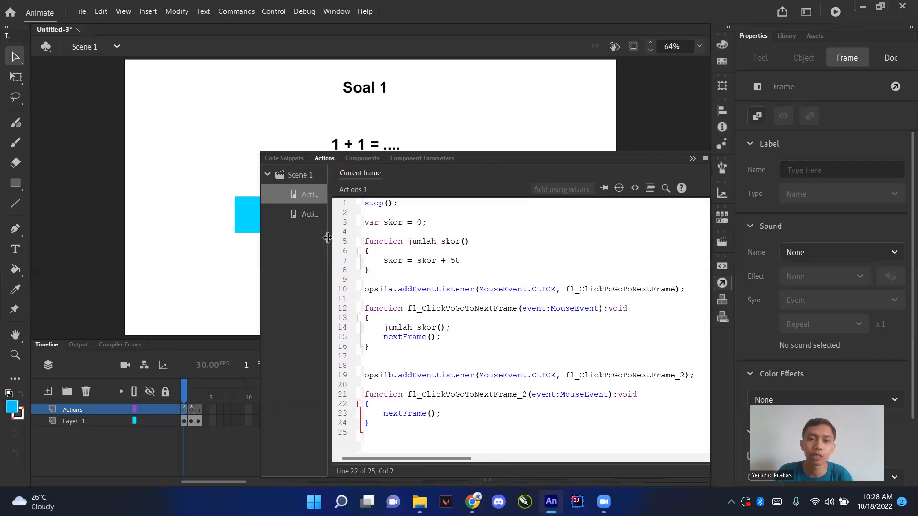
pyautogui.moveTo(404, 279); pyautogui.dragTo(358, 225)
pyautogui.click(418, 260)
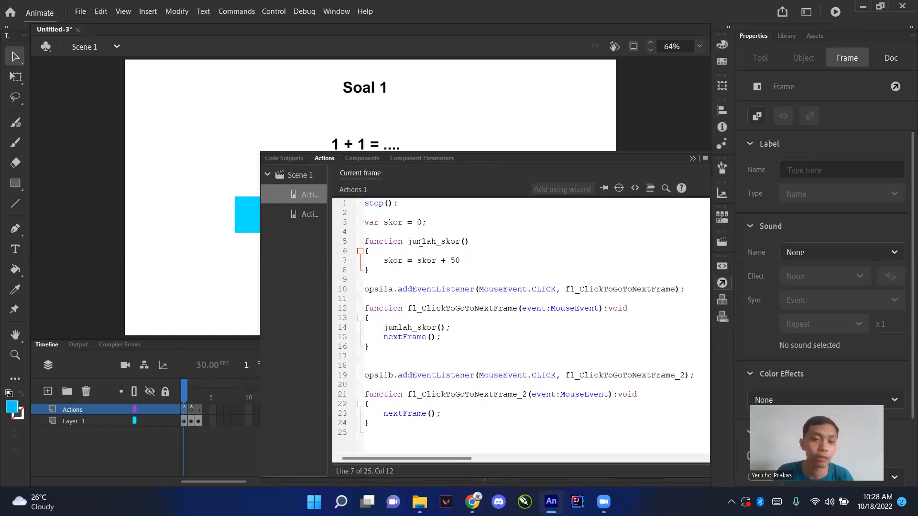
pyautogui.moveTo(369, 270); pyautogui.dragTo(359, 231)
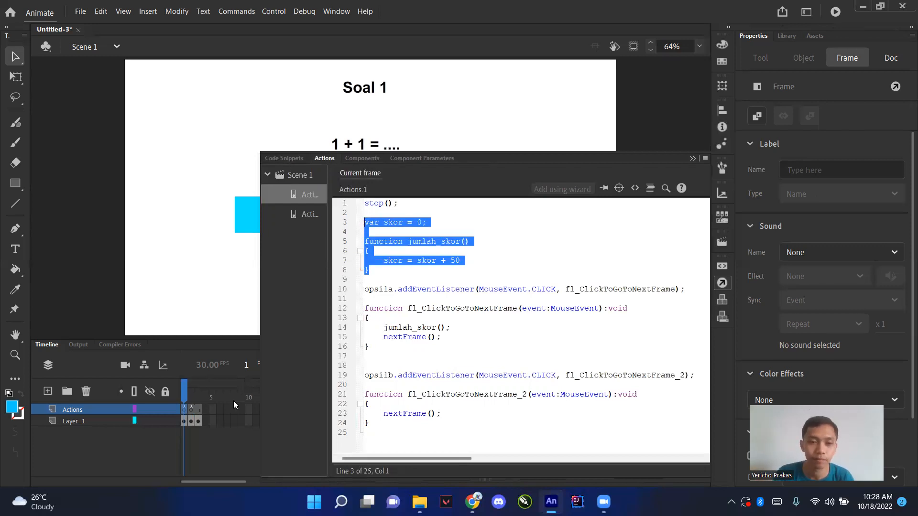
pyautogui.click(305, 216)
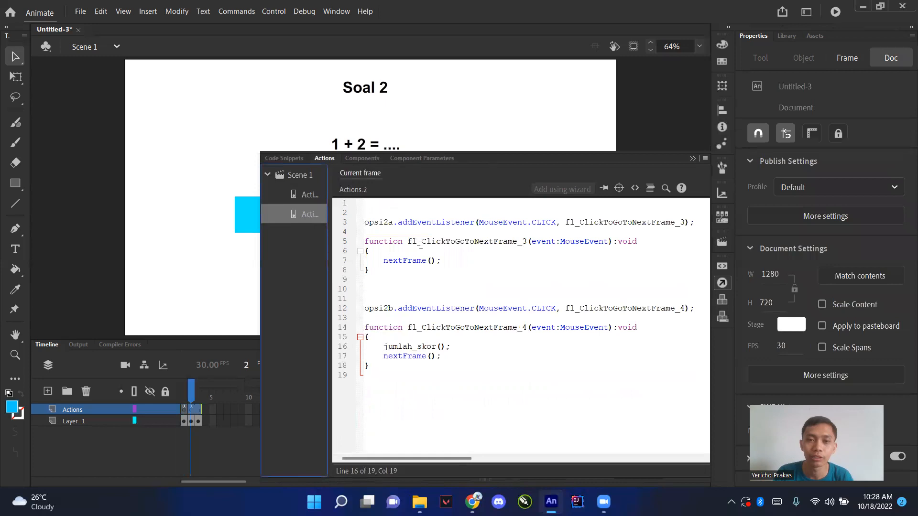
pyautogui.click(428, 208)
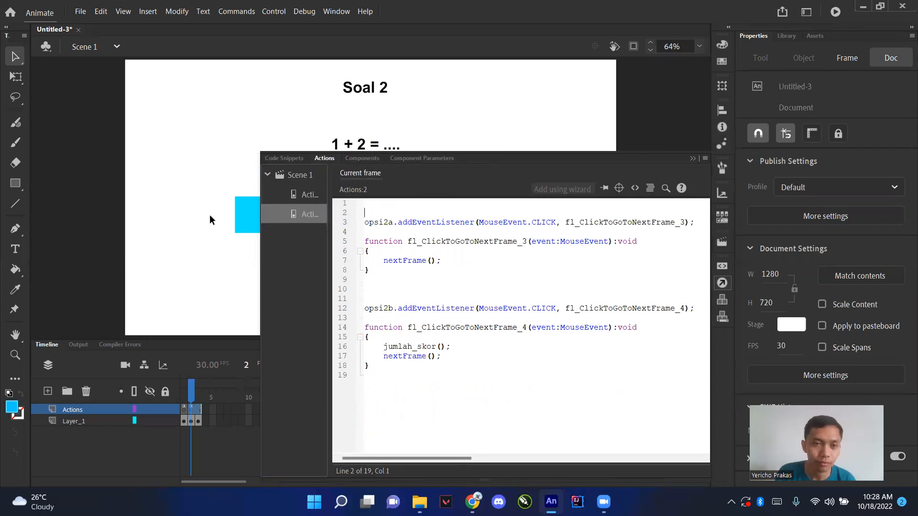
pyautogui.click(185, 409)
pyautogui.rightClick(184, 409)
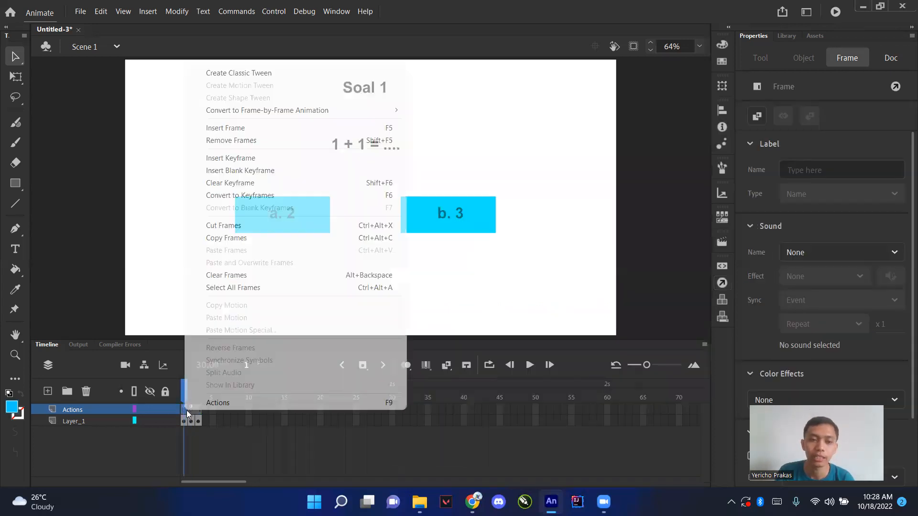
pyautogui.click(210, 402)
pyautogui.click(410, 260)
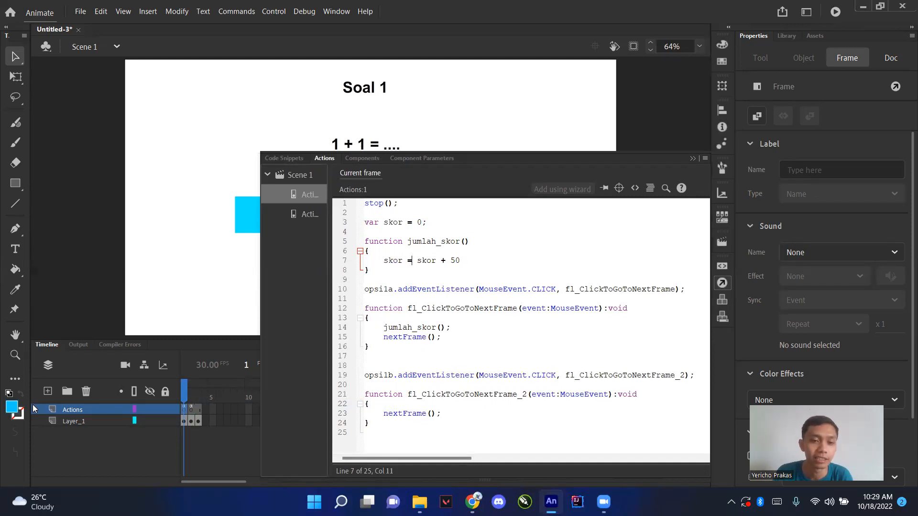
# Insert a keyframe at frame 3 of the Actions layer and open that frame's script.
pyautogui.click(199, 393)
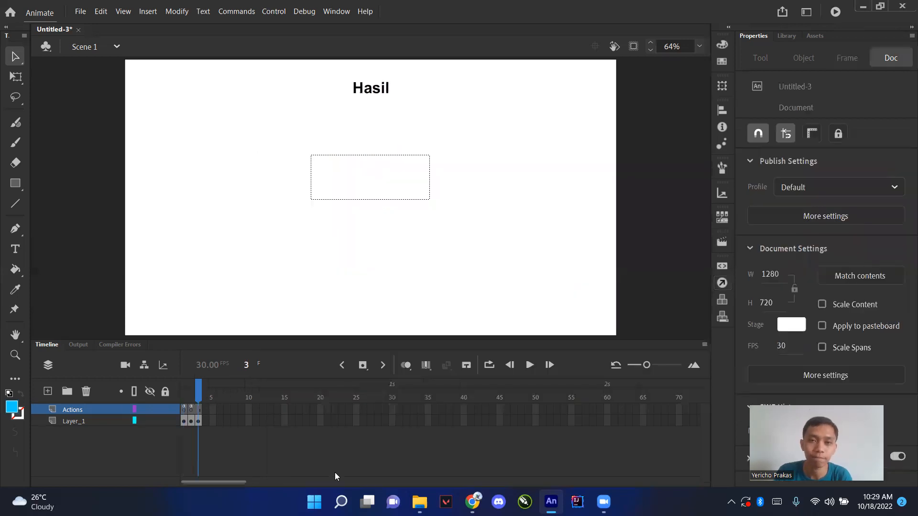
pyautogui.click(199, 410)
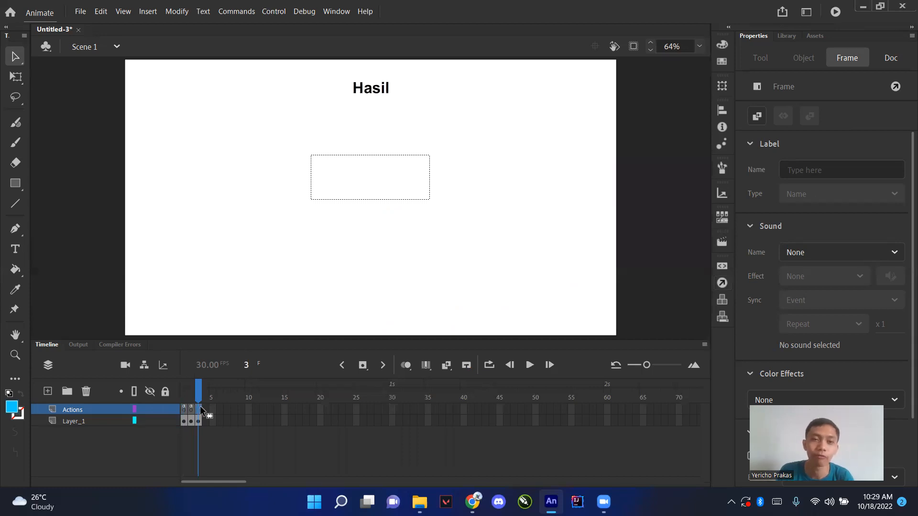
pyautogui.rightClick(201, 408)
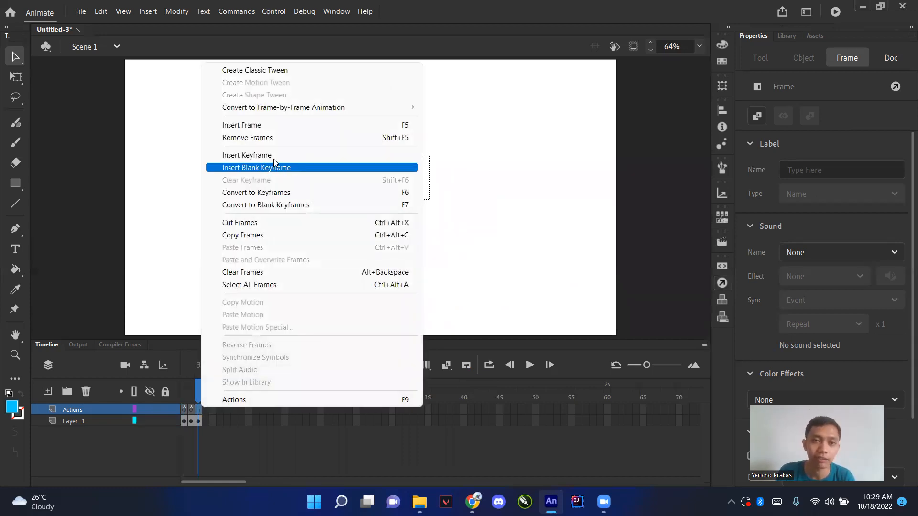
pyautogui.click(274, 156)
pyautogui.click(194, 393)
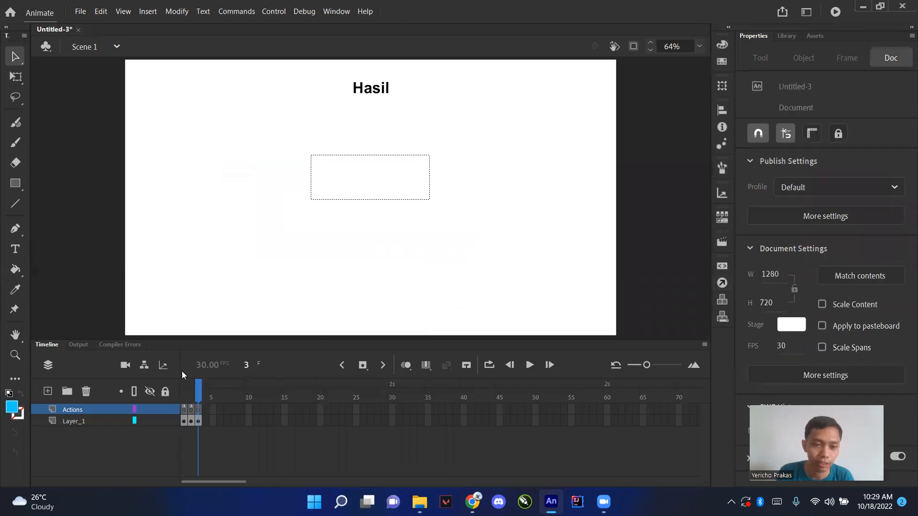
pyautogui.rightClick(200, 408)
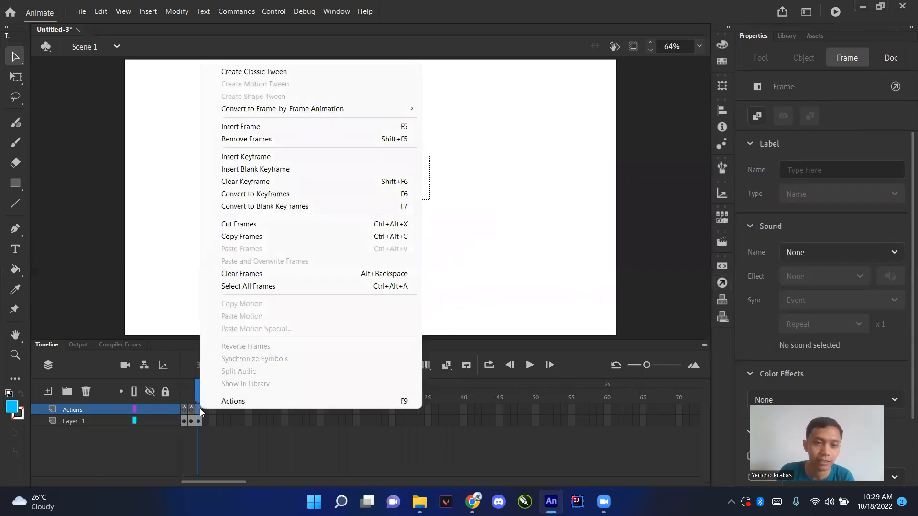
pyautogui.click(225, 398)
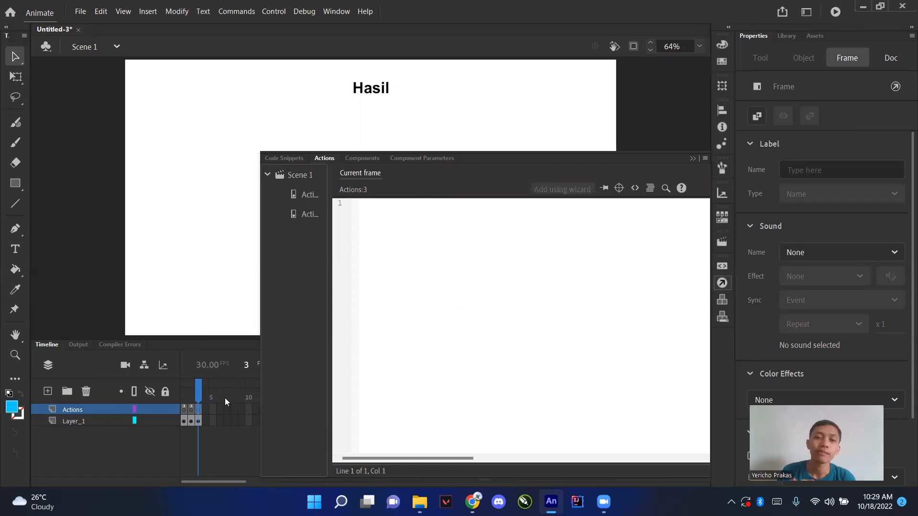
pyautogui.press('h')
pyautogui.press('a')
pyautogui.press('s')
pyautogui.press('i')
pyautogui.press('l')
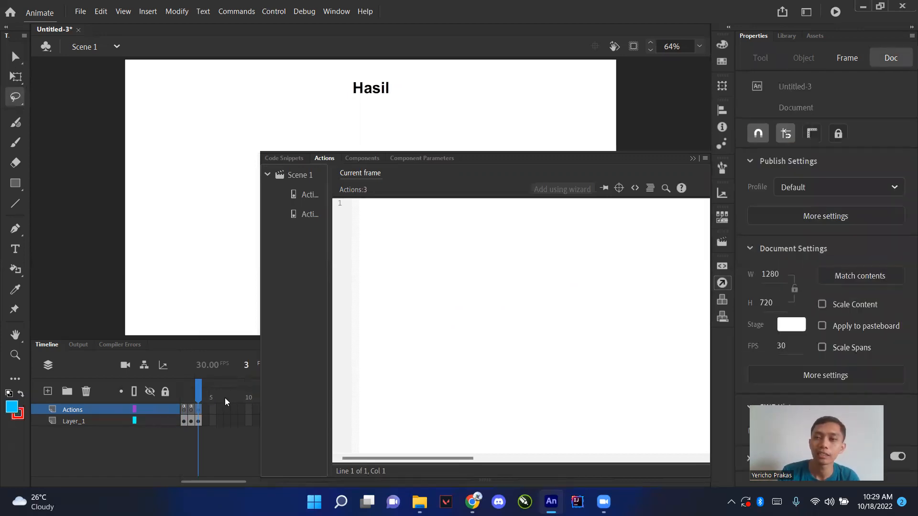
# Write "hasil.text = skor;" in the frame 3 script, test the movie and close the preview.
pyautogui.write('hasil.text')
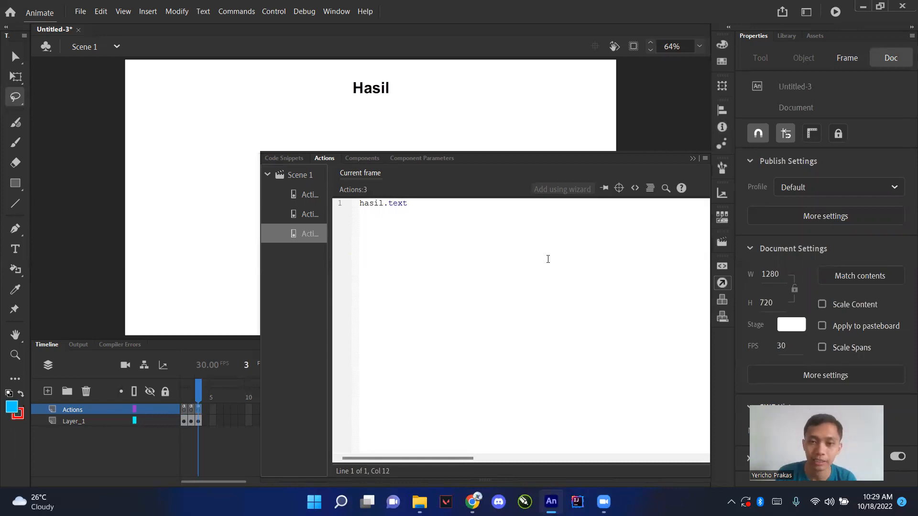
pyautogui.write(' = ')
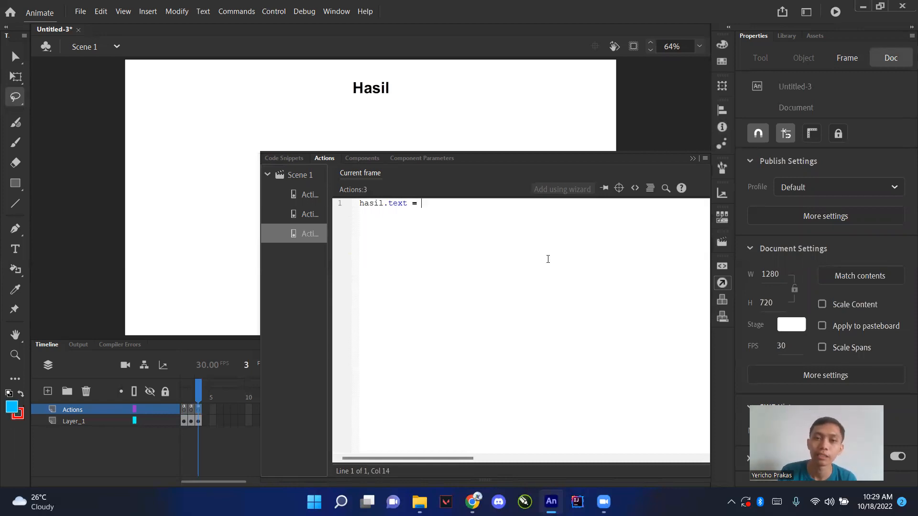
pyautogui.write('sko')
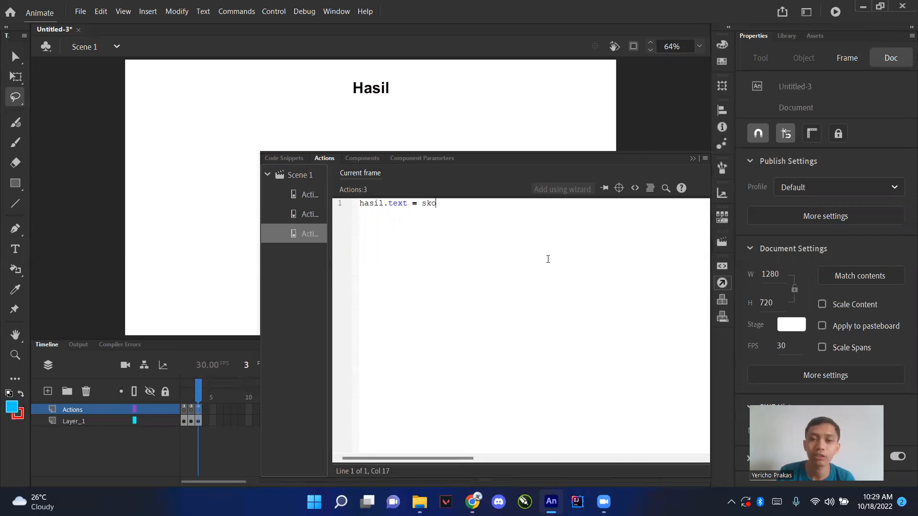
pyautogui.write('r;')
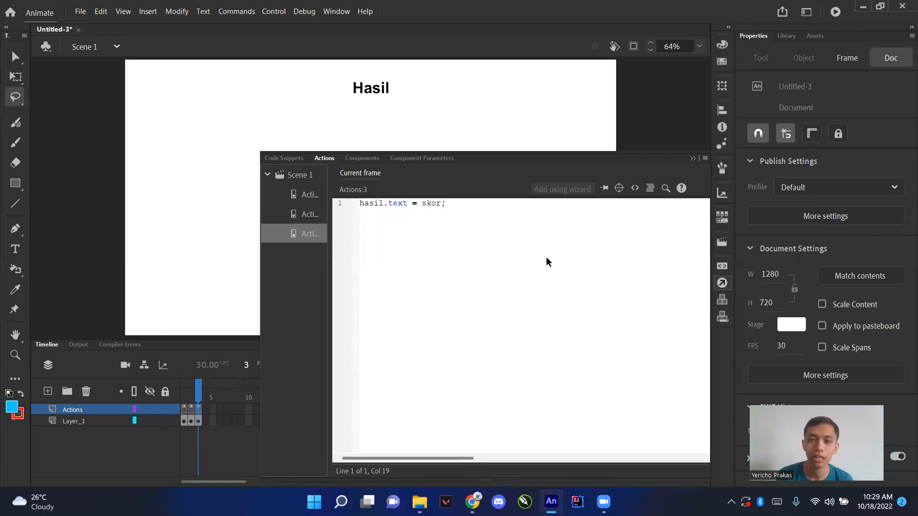
pyautogui.hotkey('ctrl', 'Return')
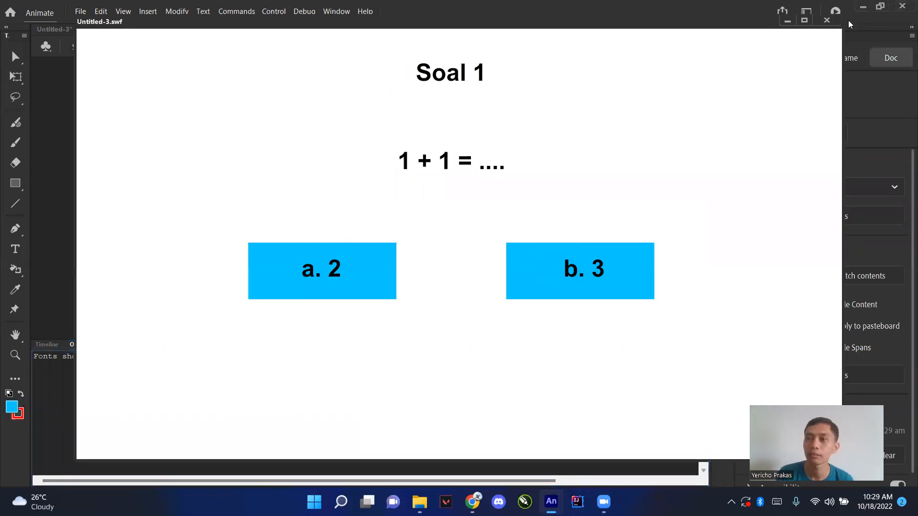
pyautogui.click(826, 21)
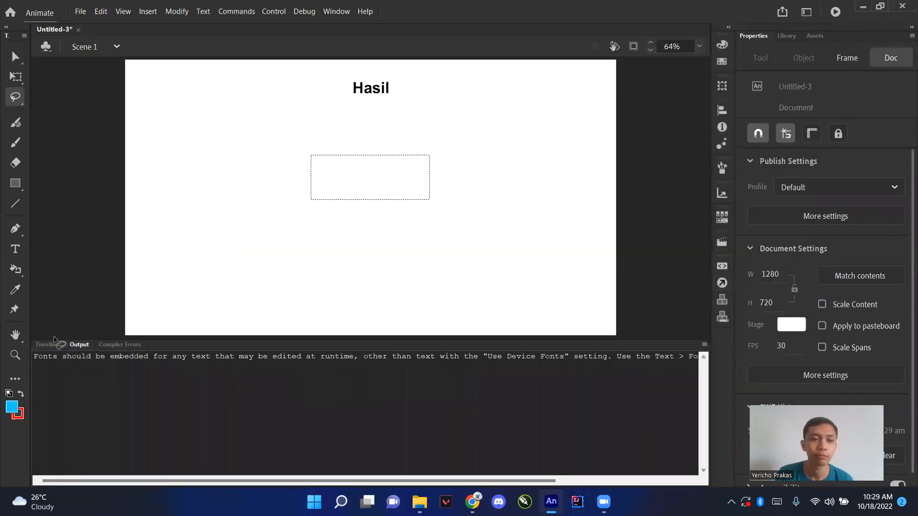
# Embed all character ranges of Arial Bold for the "hasil" dynamic text field on frame 3.
pyautogui.press('v')
pyautogui.click(47, 344)
pyautogui.click(347, 197)
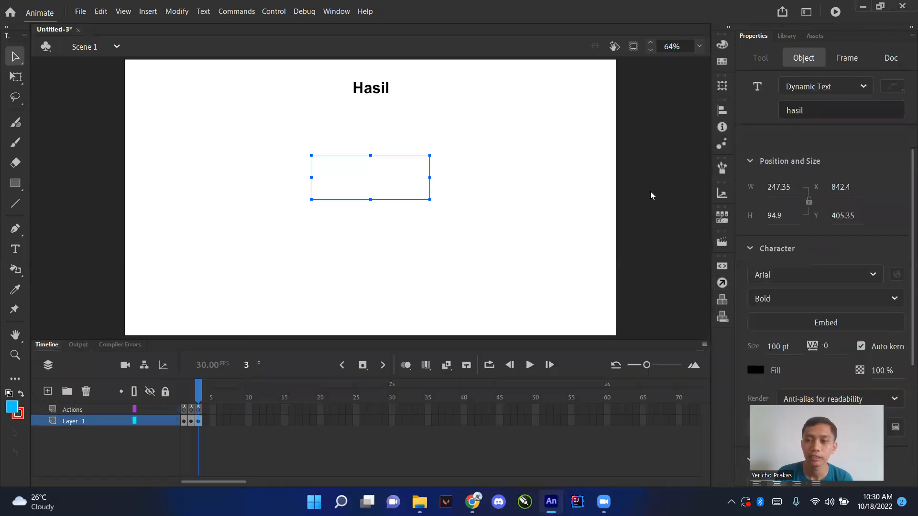
pyautogui.click(826, 300)
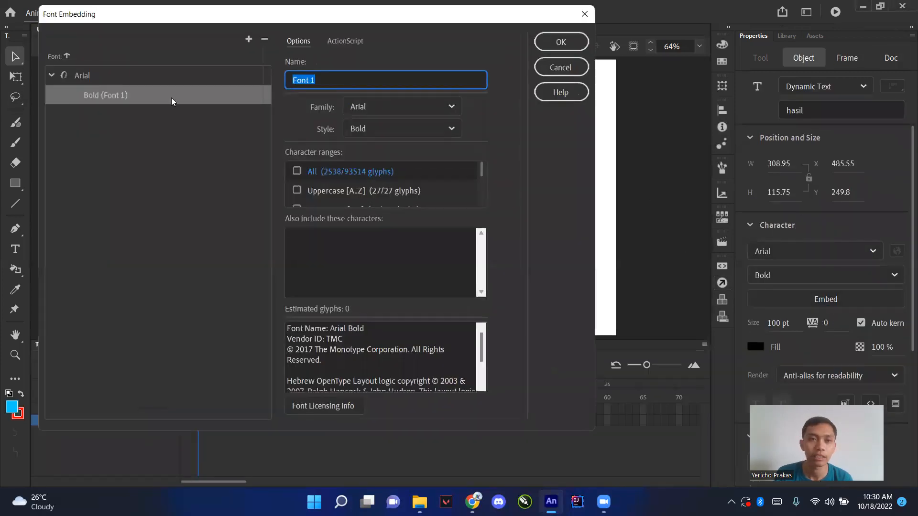
pyautogui.click(297, 171)
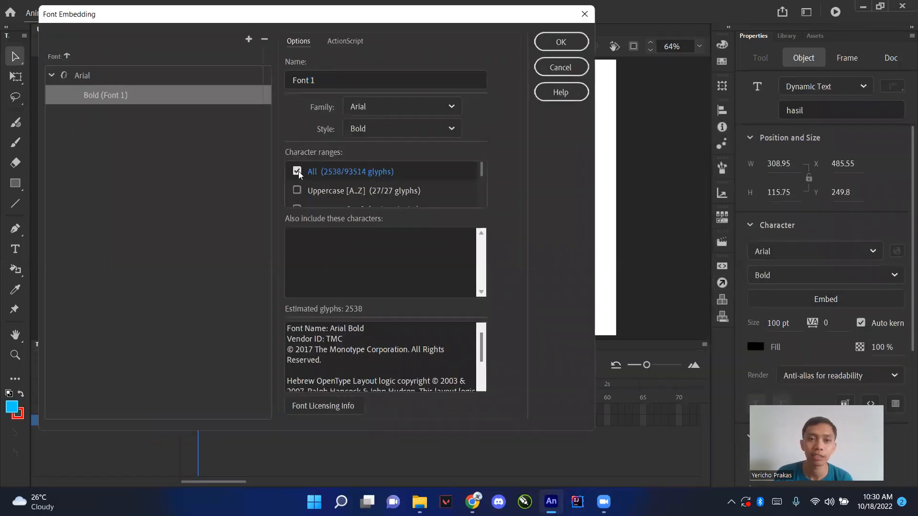
pyautogui.click(565, 46)
# Test the quiz with both correct answers, a. 2 for Soal 1 and b. 3 for Soal 2, and close the preview.
pyautogui.hotkey('ctrl', 'Return')
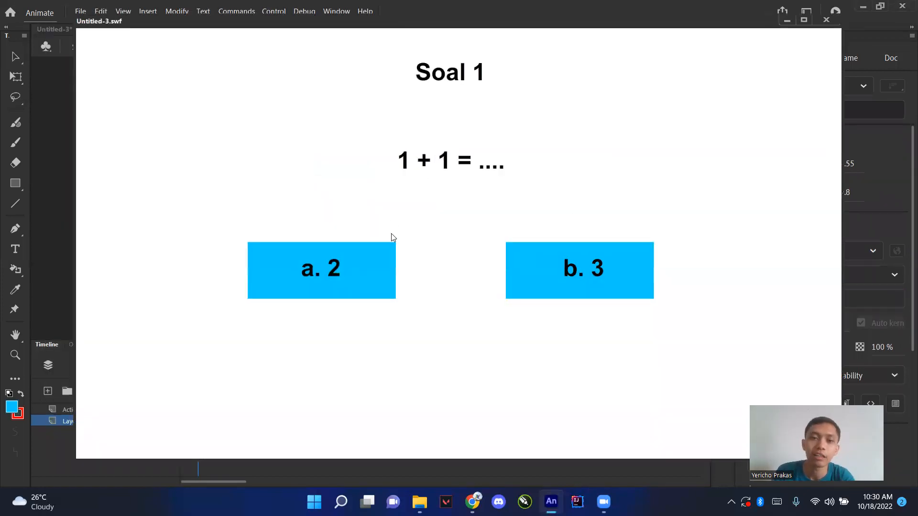
pyautogui.click(360, 273)
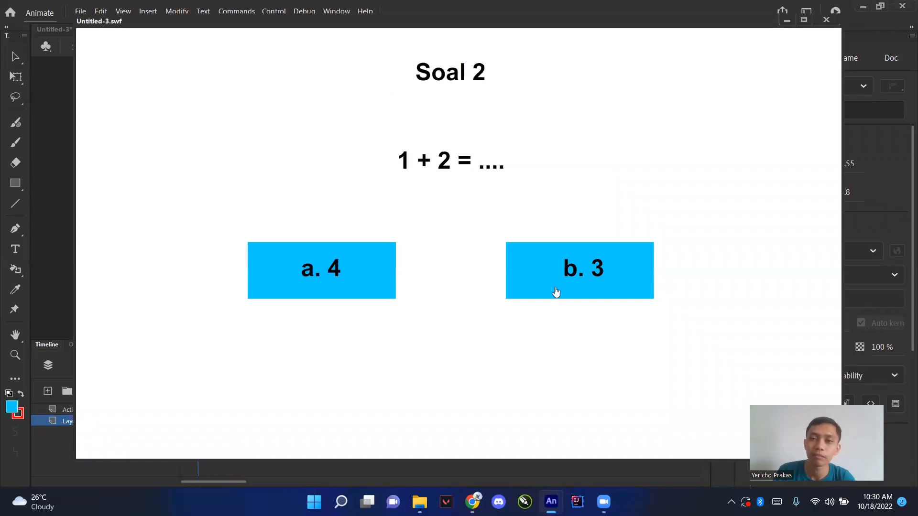
pyautogui.click(628, 293)
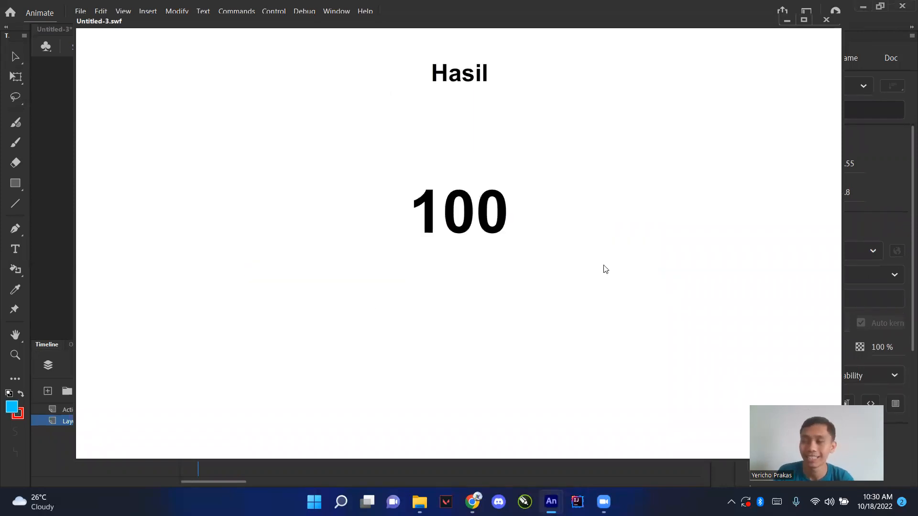
pyautogui.click(826, 20)
# Test the quiz with only Soal 1 correct, answering a. 2 and a. 4, and close the preview.
pyautogui.hotkey('ctrl', 'Return')
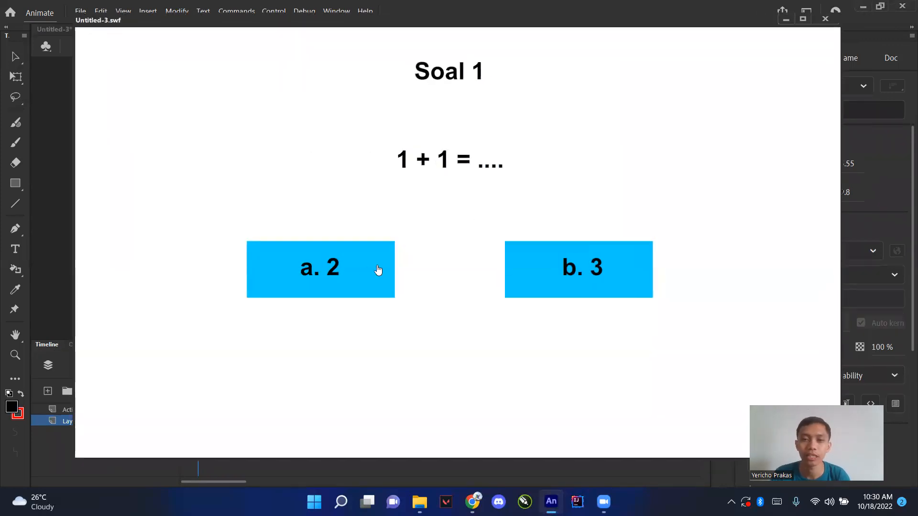
pyautogui.click(376, 272)
pyautogui.click(373, 291)
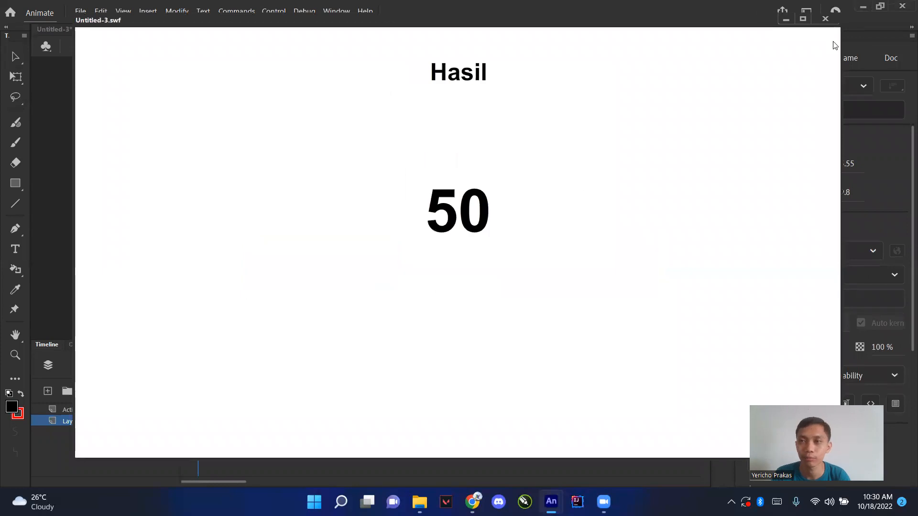
pyautogui.click(827, 19)
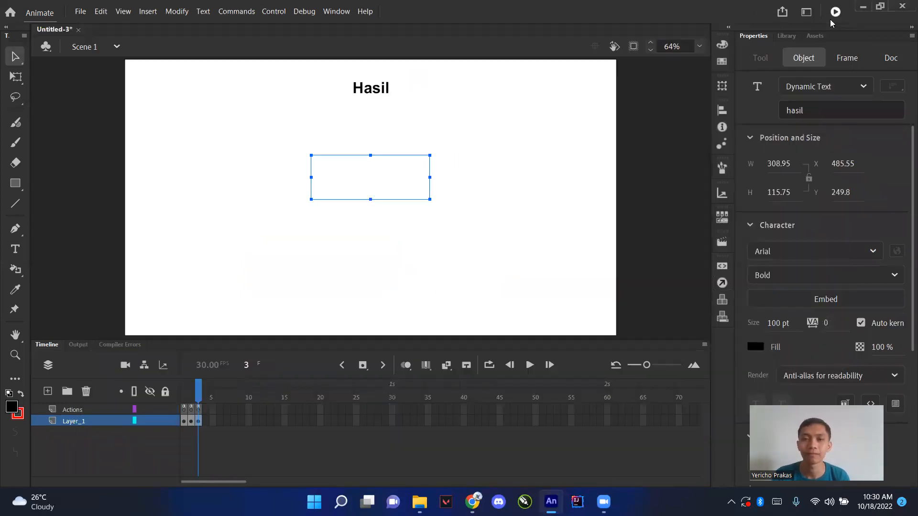
# Test the quiz with only Soal 2 correct, answering b. 3 to both questions, and close the preview.
pyautogui.click(831, 21)
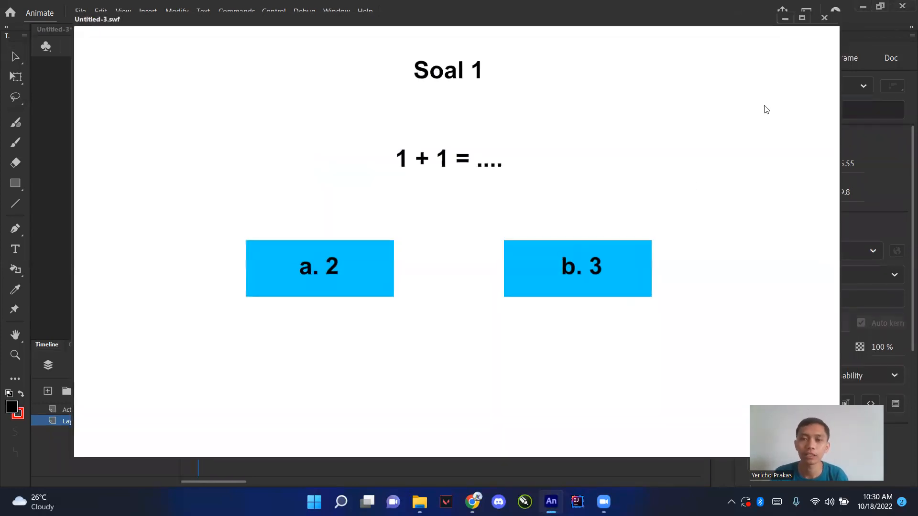
pyautogui.click(619, 268)
pyautogui.click(588, 283)
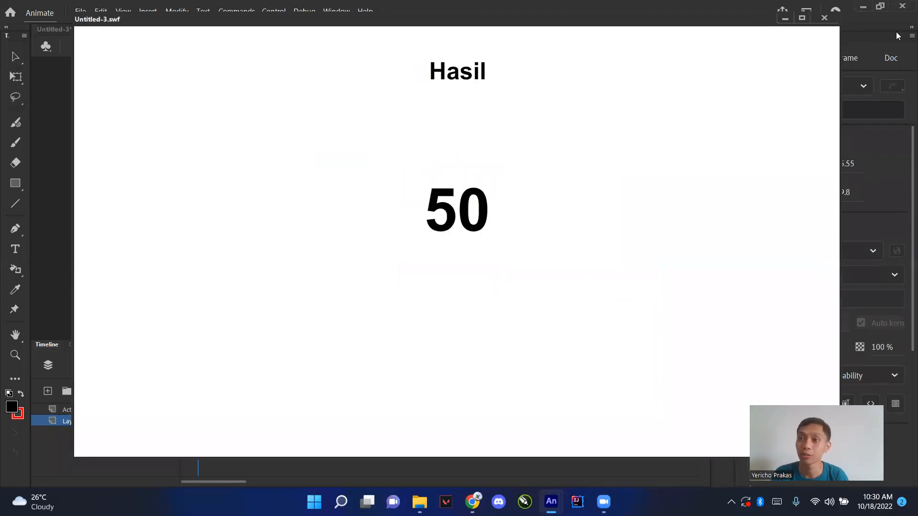
pyautogui.click(827, 18)
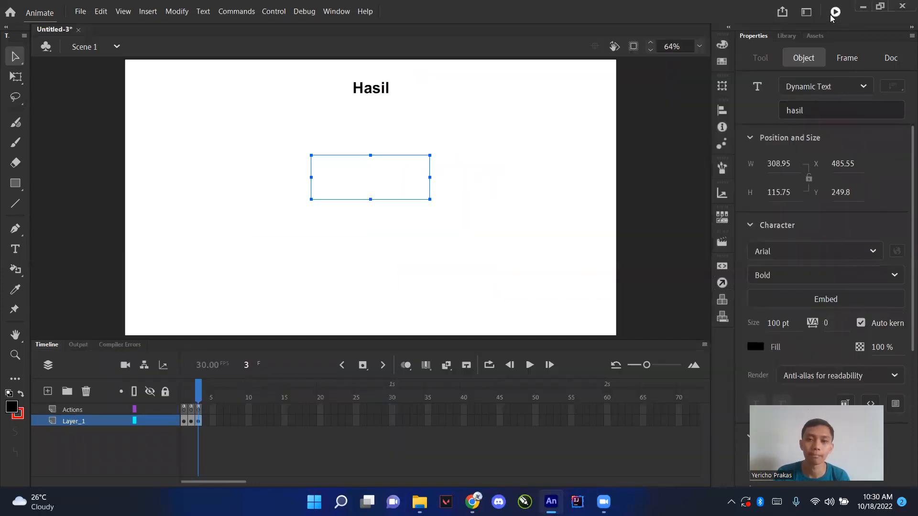
# Test the quiz with both answers wrong, b. 3 and a. 4, close the preview and run the movie again.
pyautogui.click(833, 15)
pyautogui.click(592, 268)
pyautogui.click(338, 269)
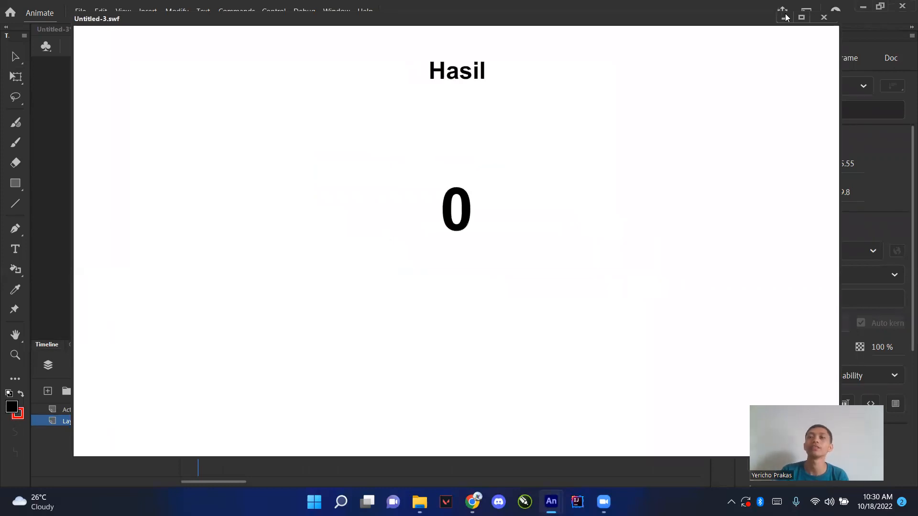
pyautogui.click(824, 18)
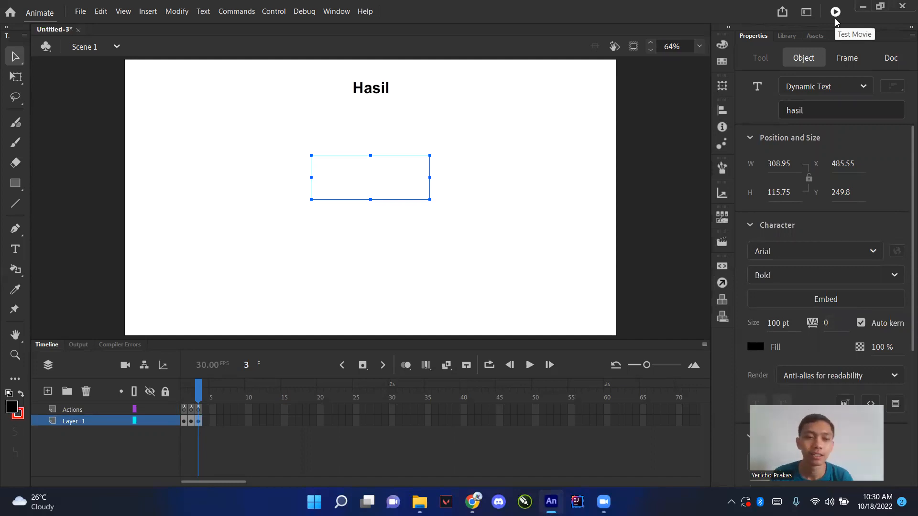
pyautogui.click(835, 11)
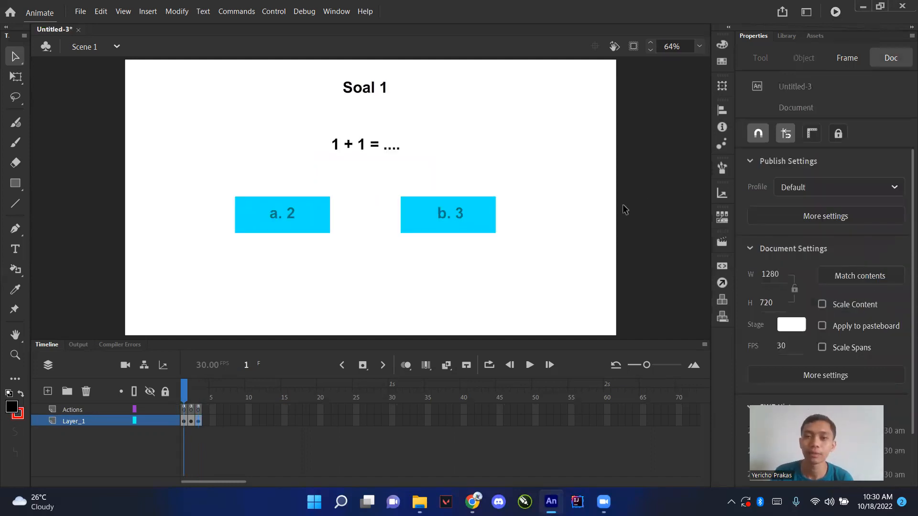